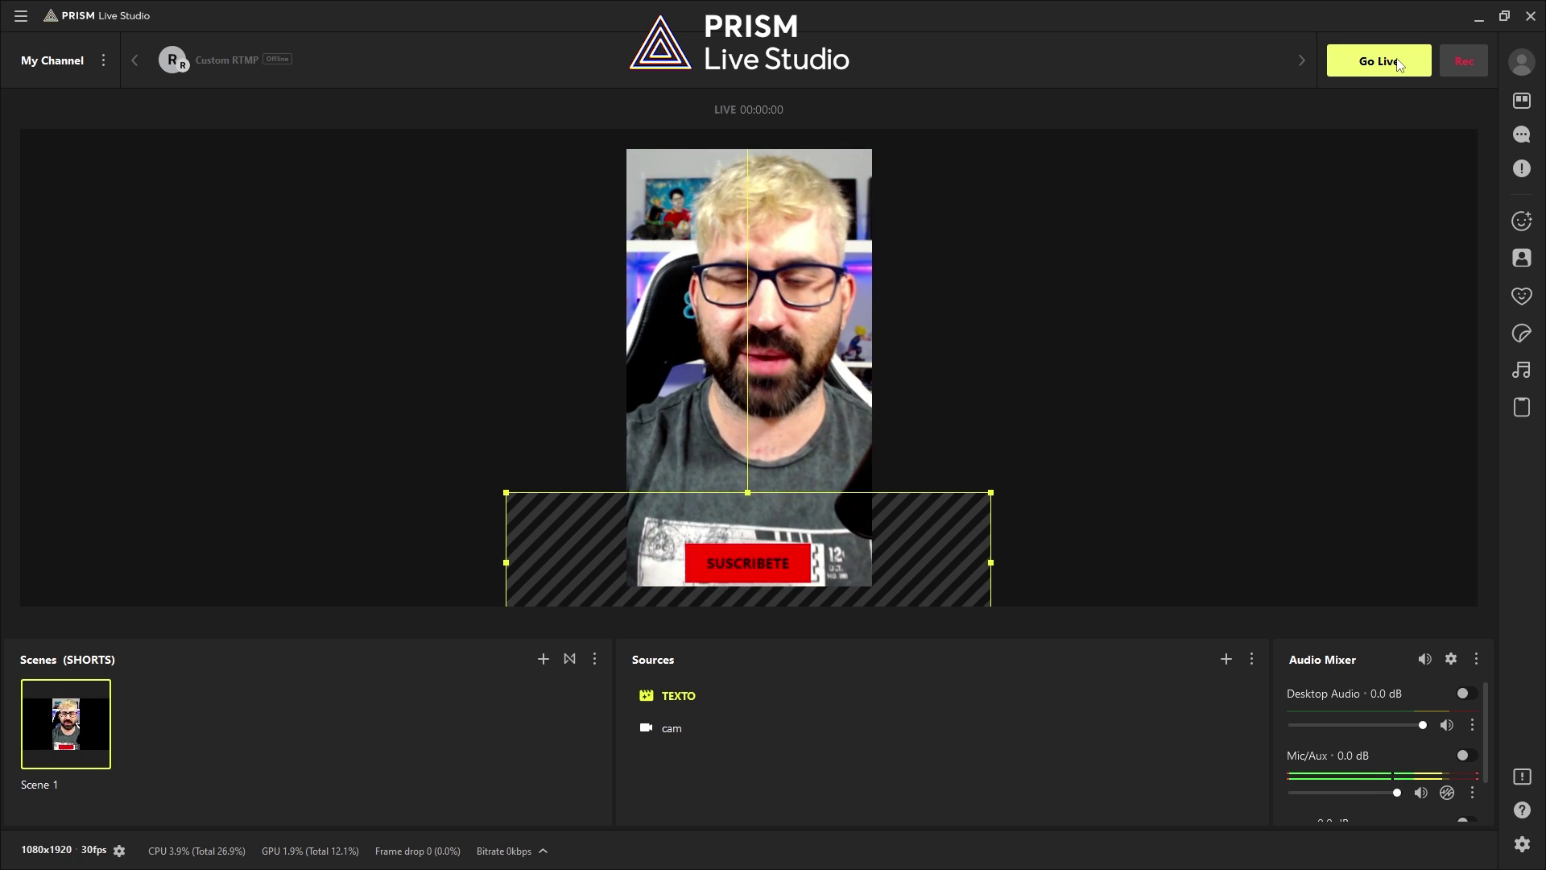
Step: Record a short clip of the vertical scene, stop the recording, and play back the saved video
click(1457, 65)
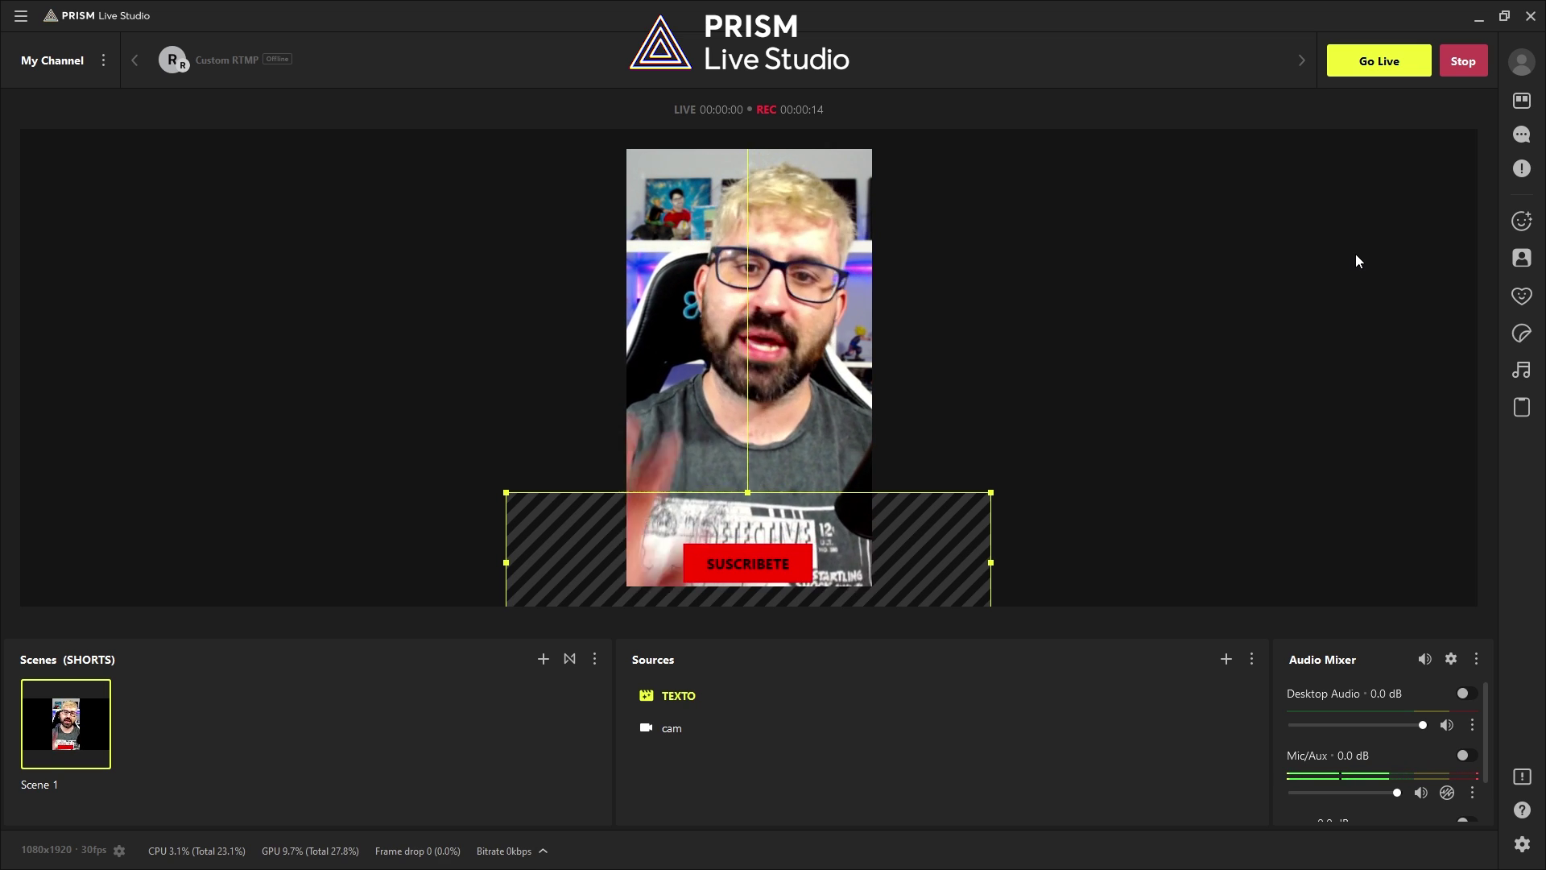
click(1468, 62)
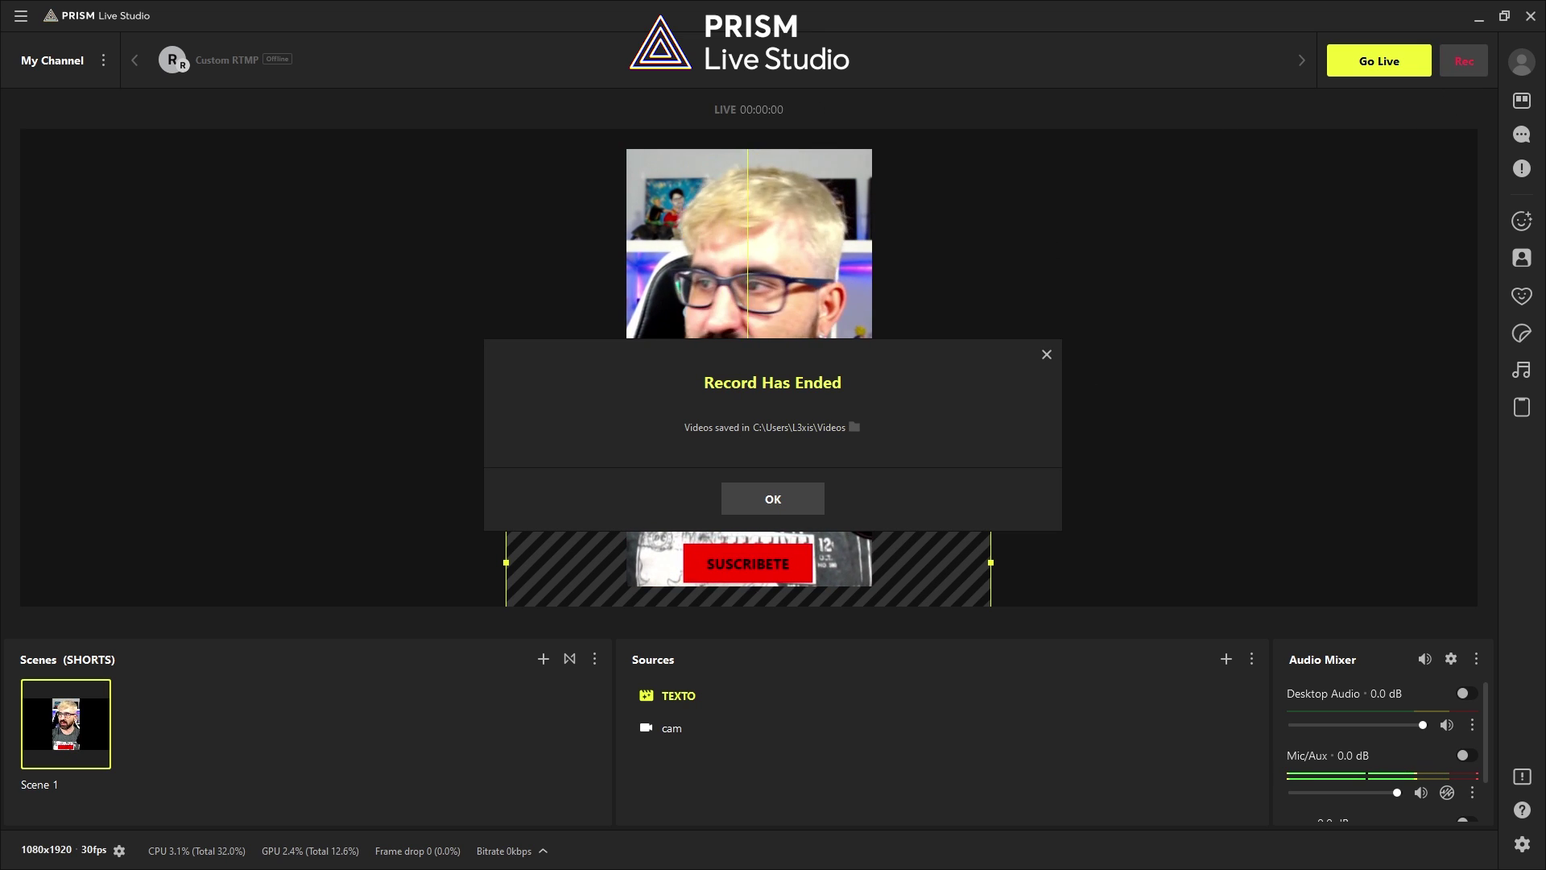
click(800, 426)
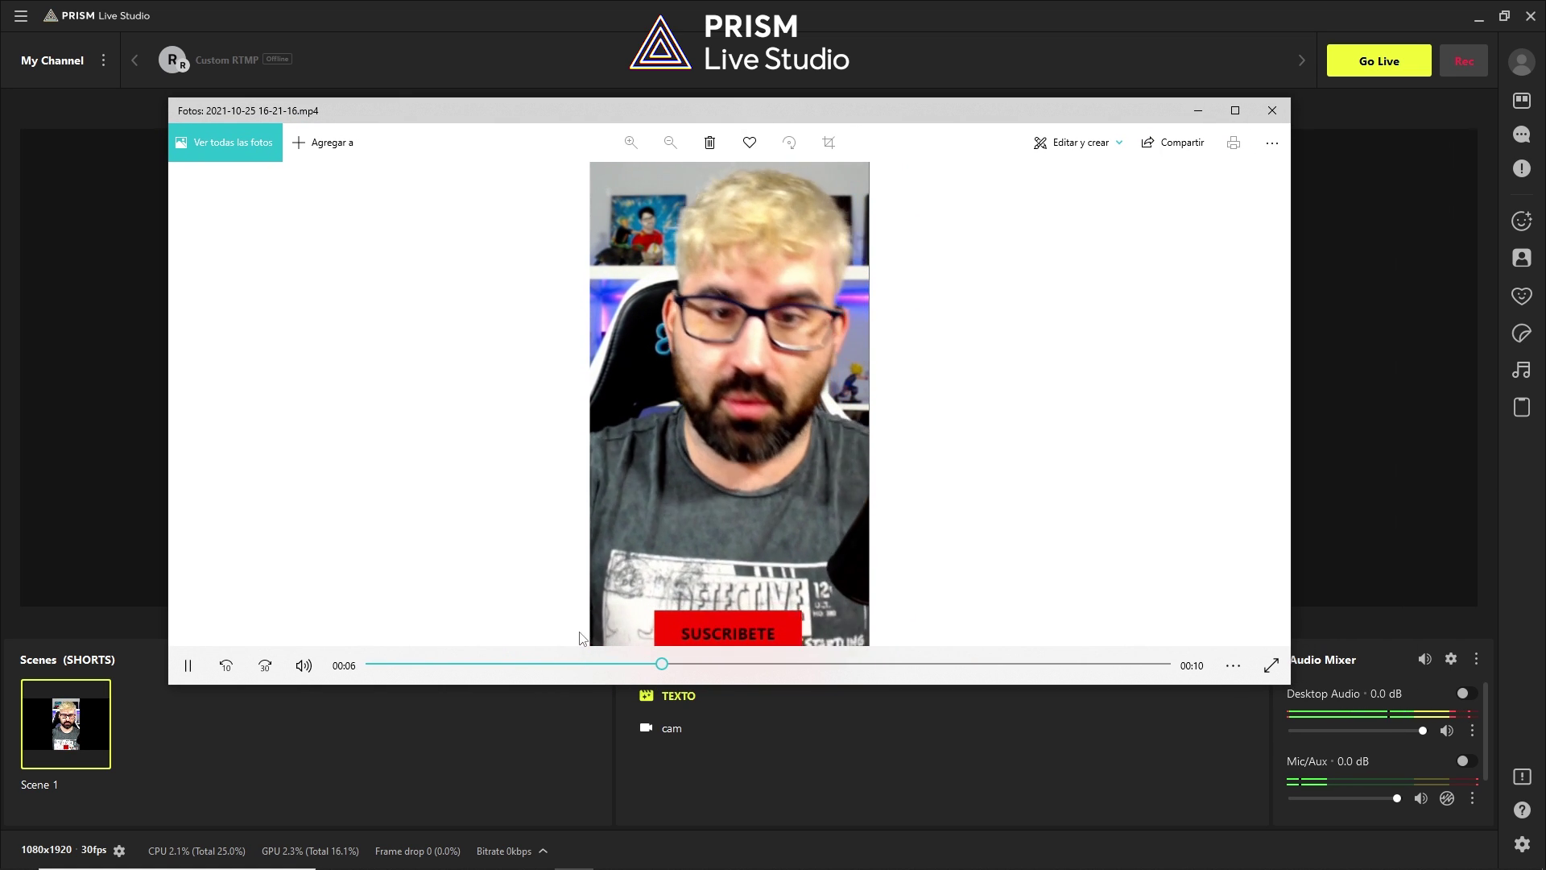
click(1269, 113)
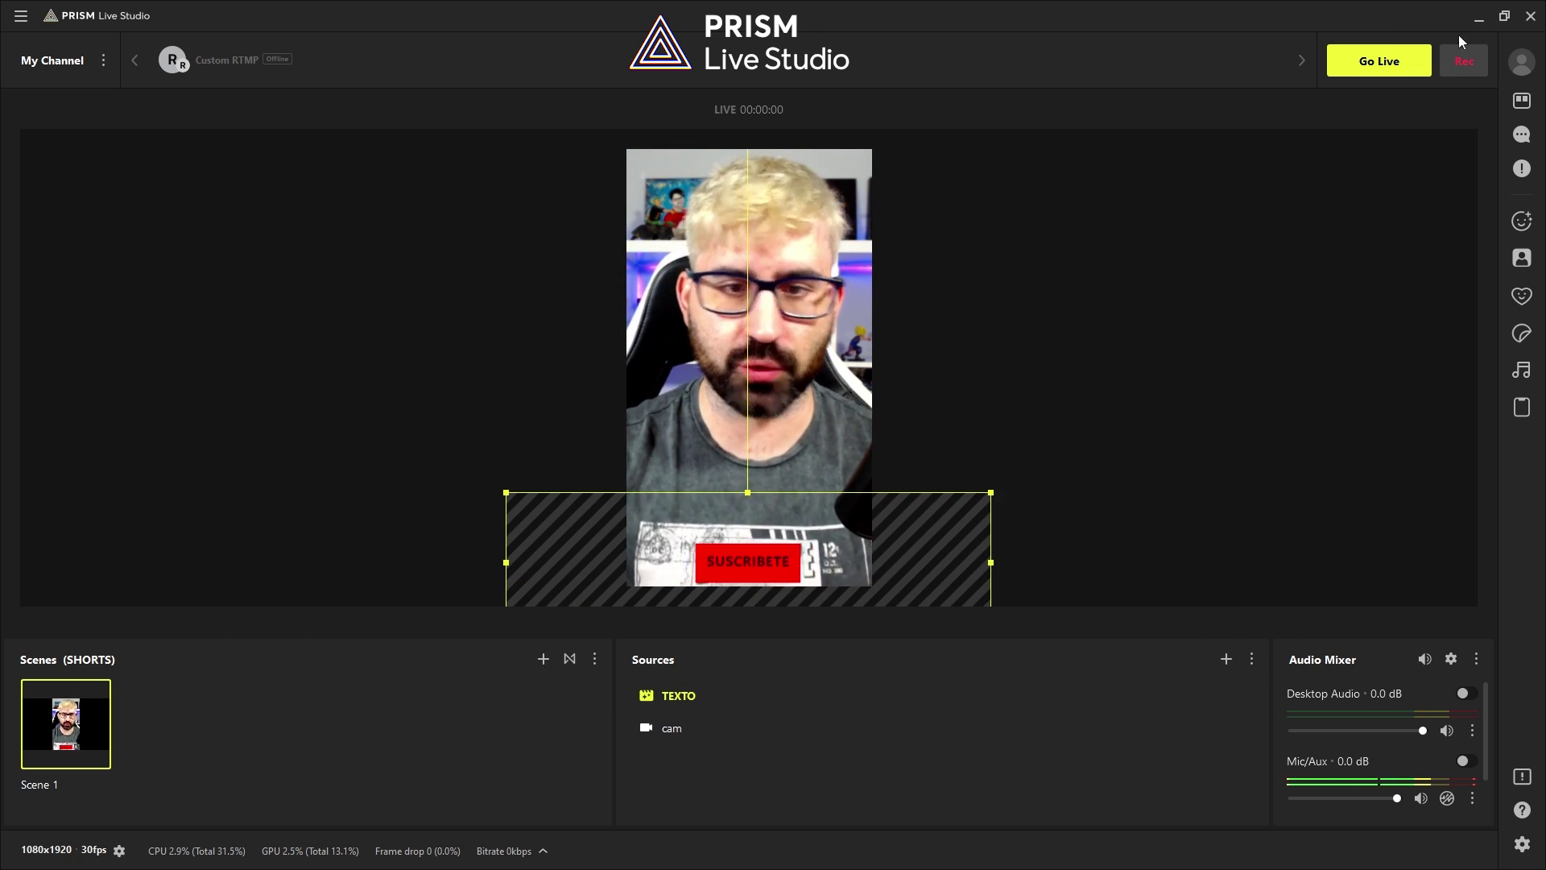
click(1480, 24)
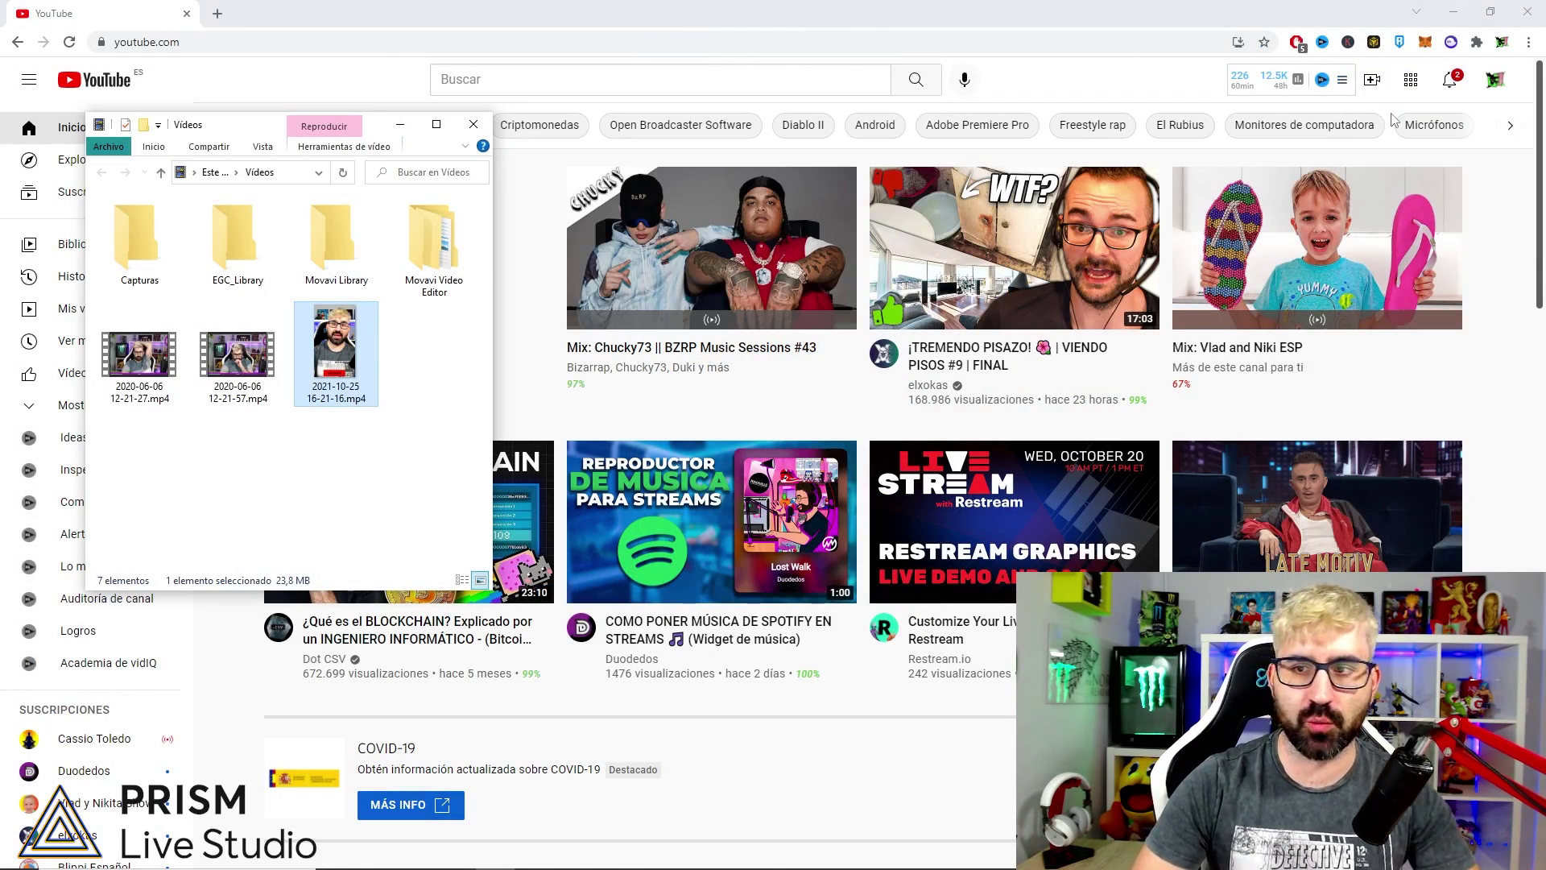
click(1371, 91)
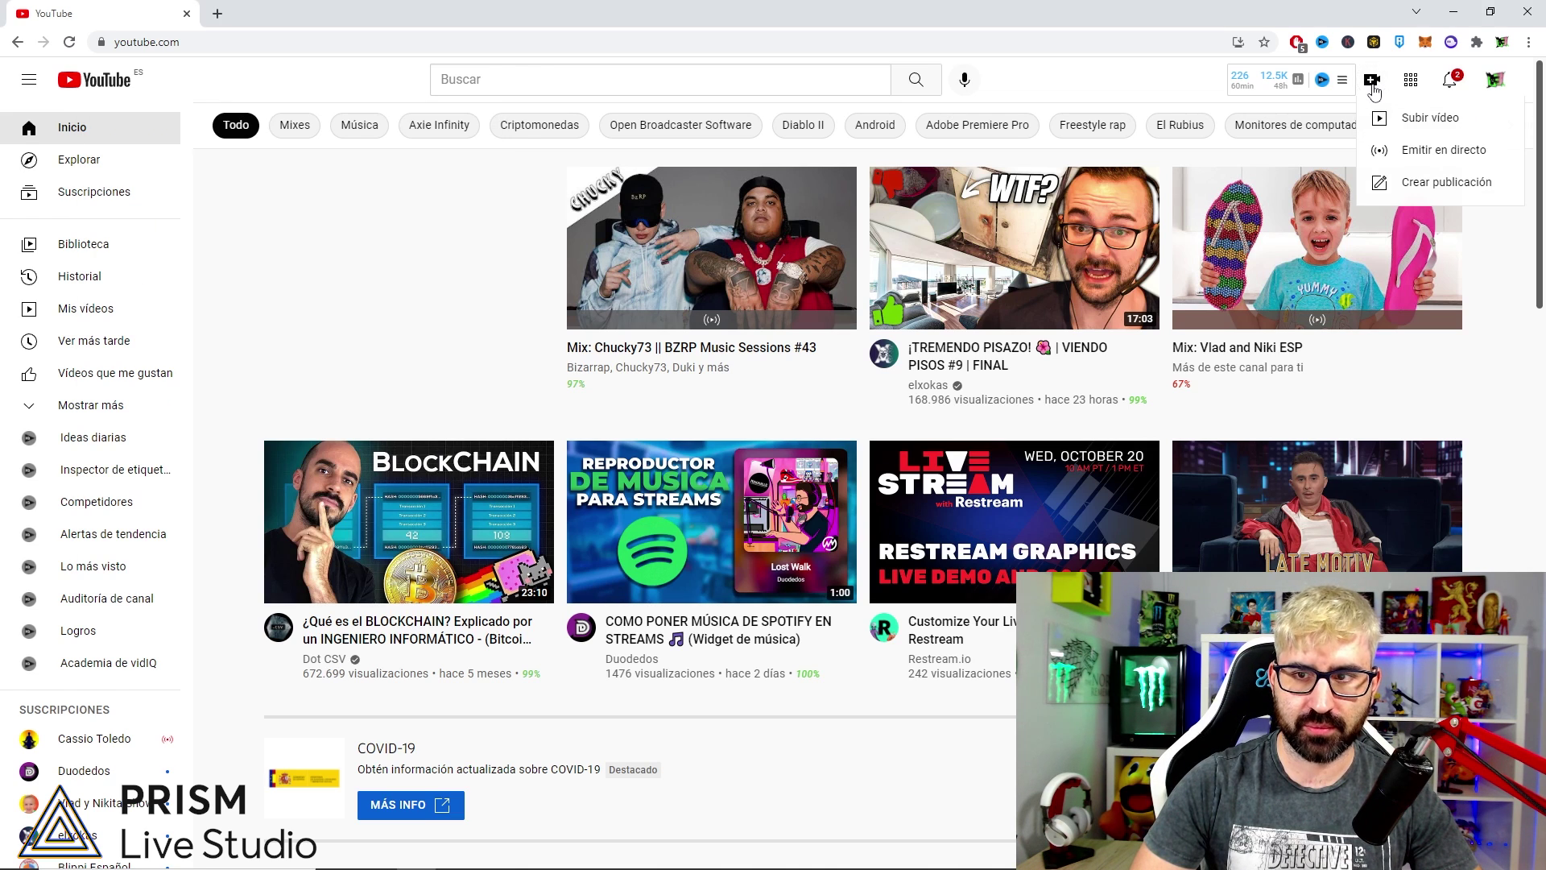
click(1409, 119)
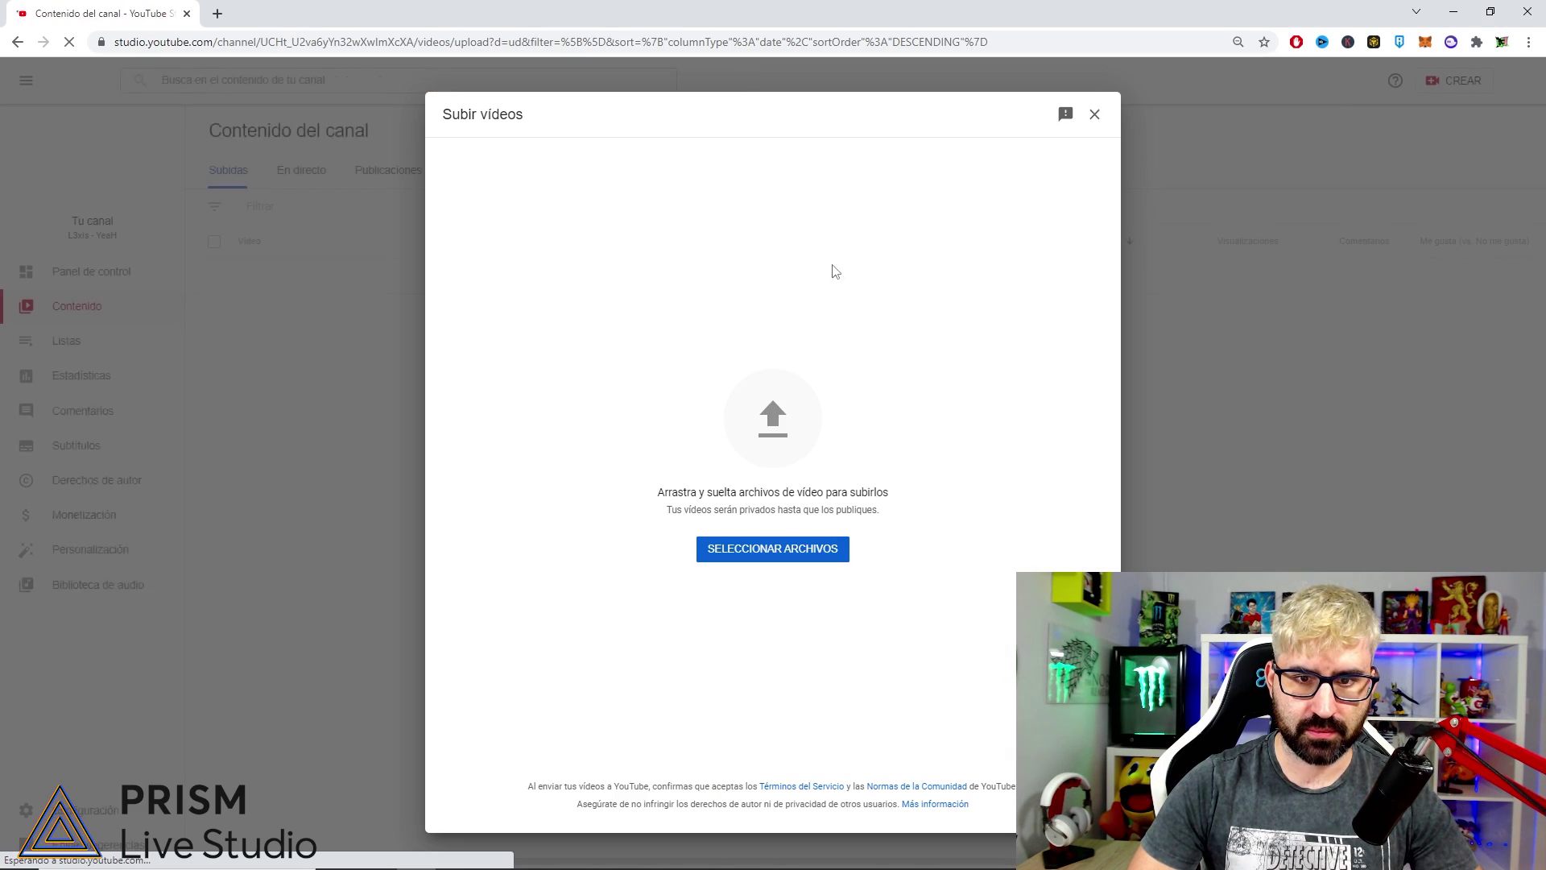
key(alt+Tab)
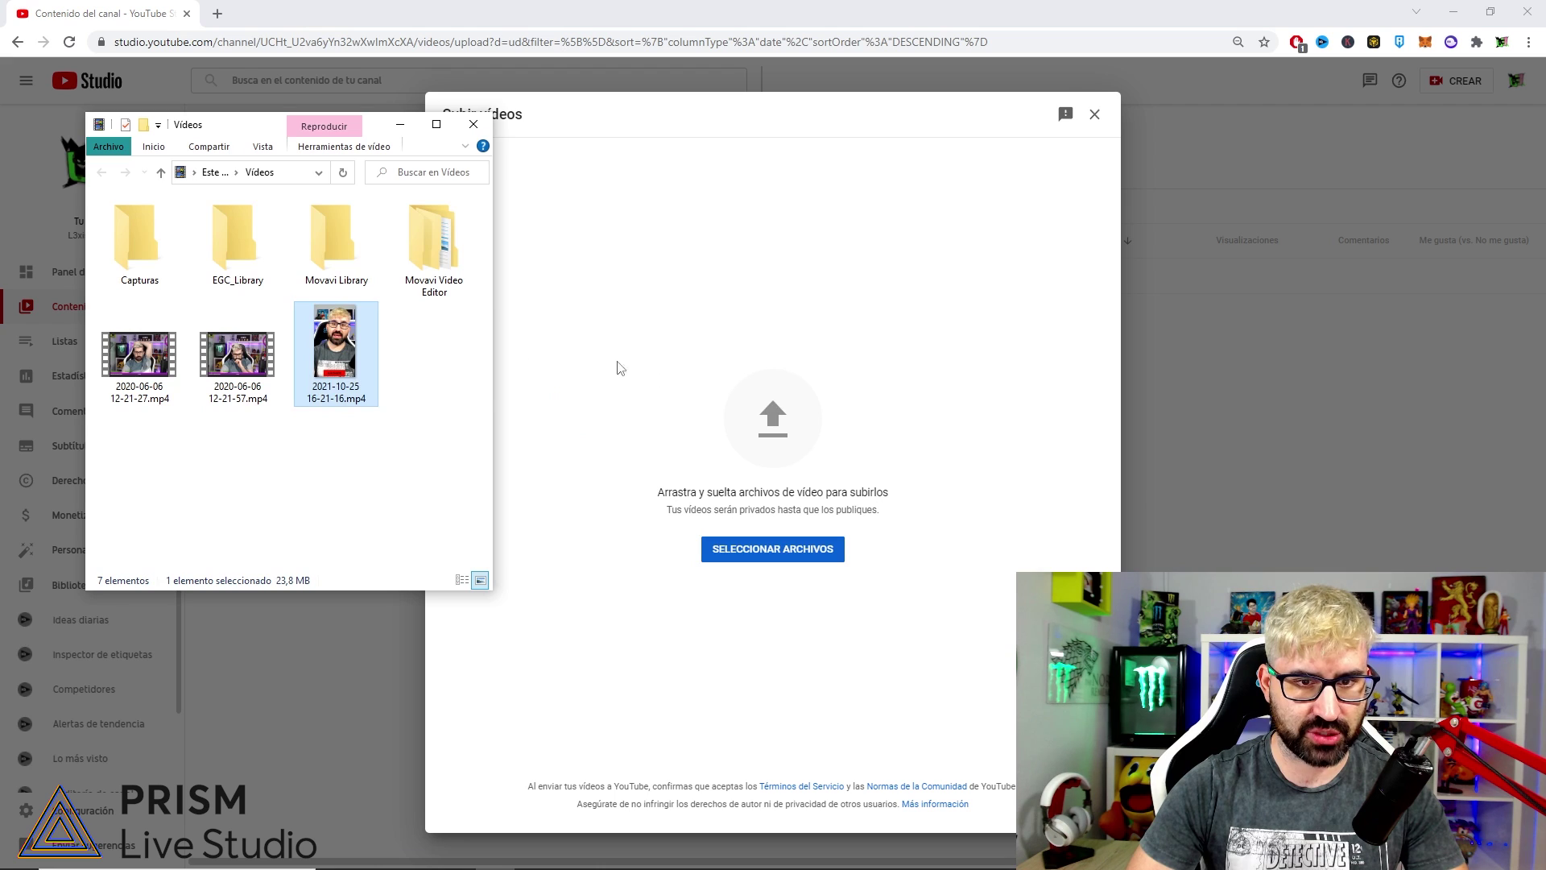
drag(337, 357, 802, 337)
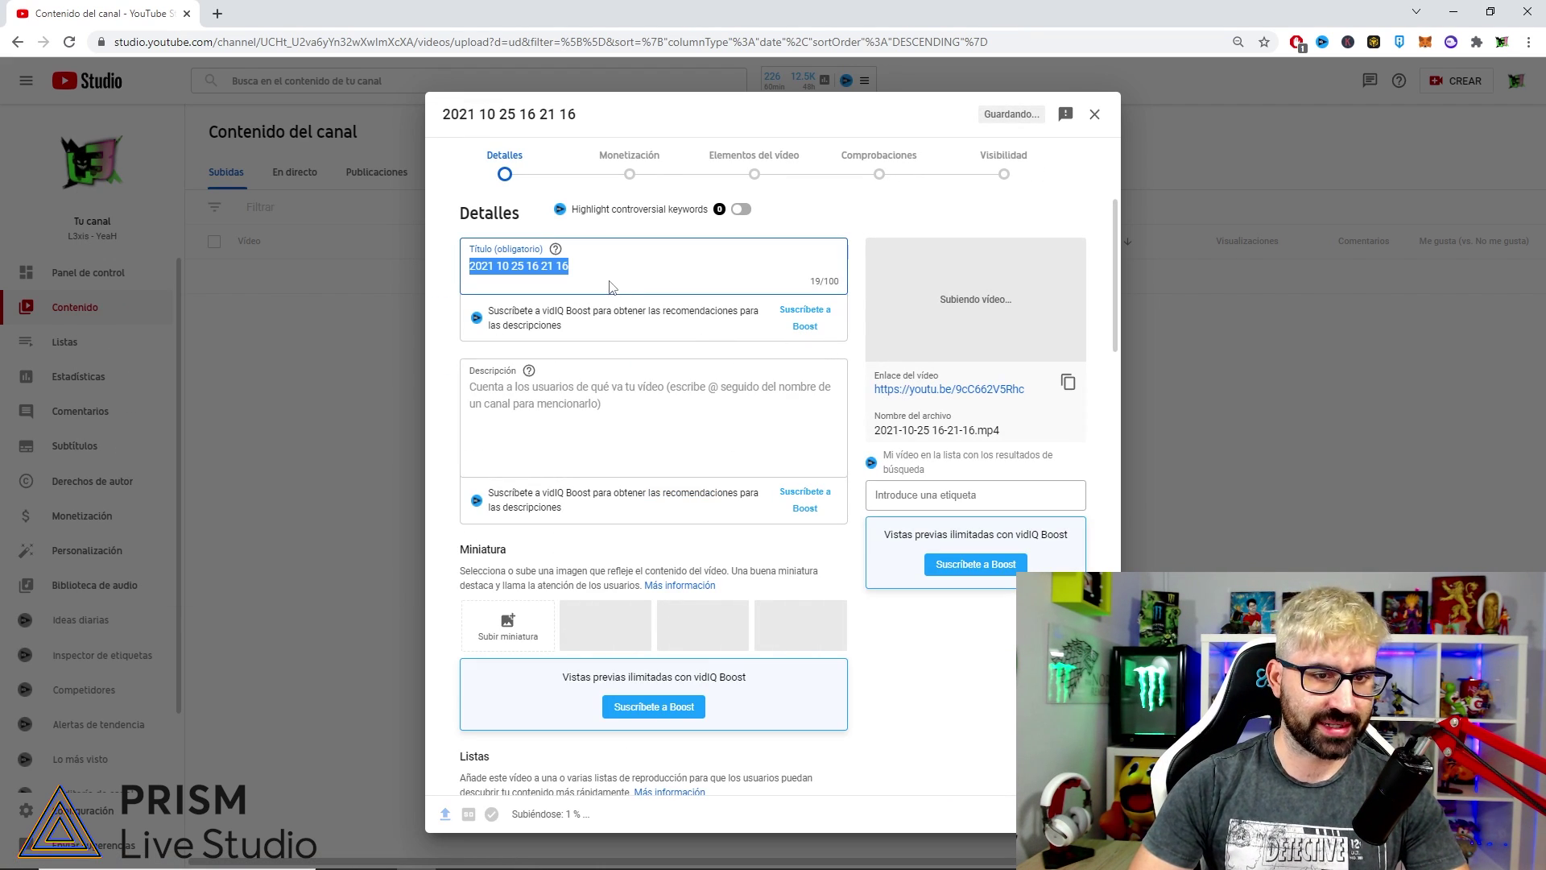
Step: Replace the default video title with "#SHORTS COMO CREAR SHORS DESDE PC"
key(BackSpace)
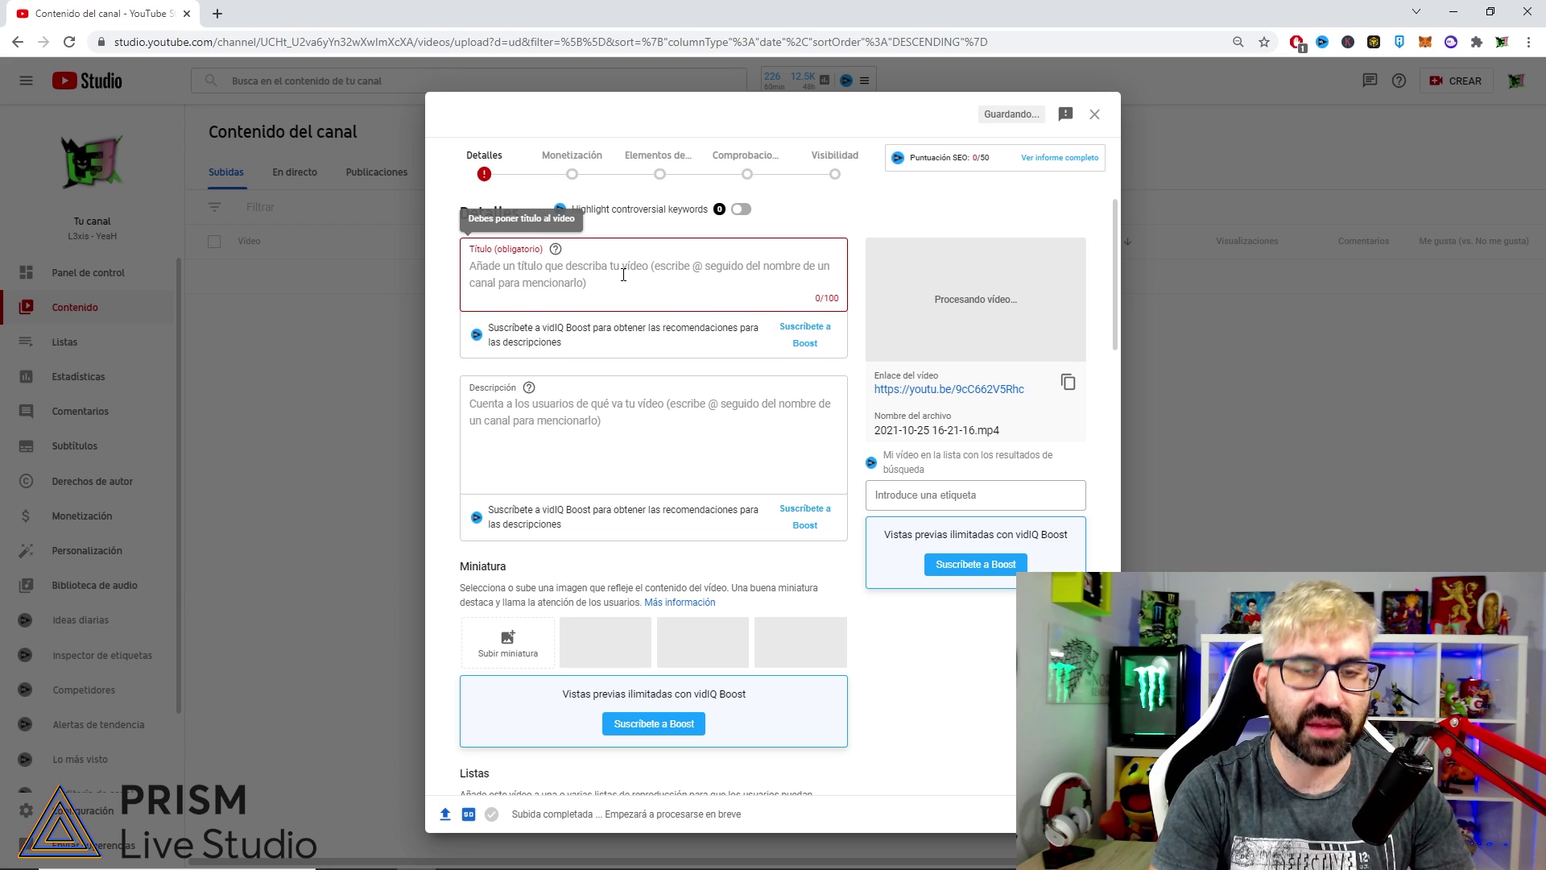
text(#s)
key(BackSpace)
text(SHORTS)
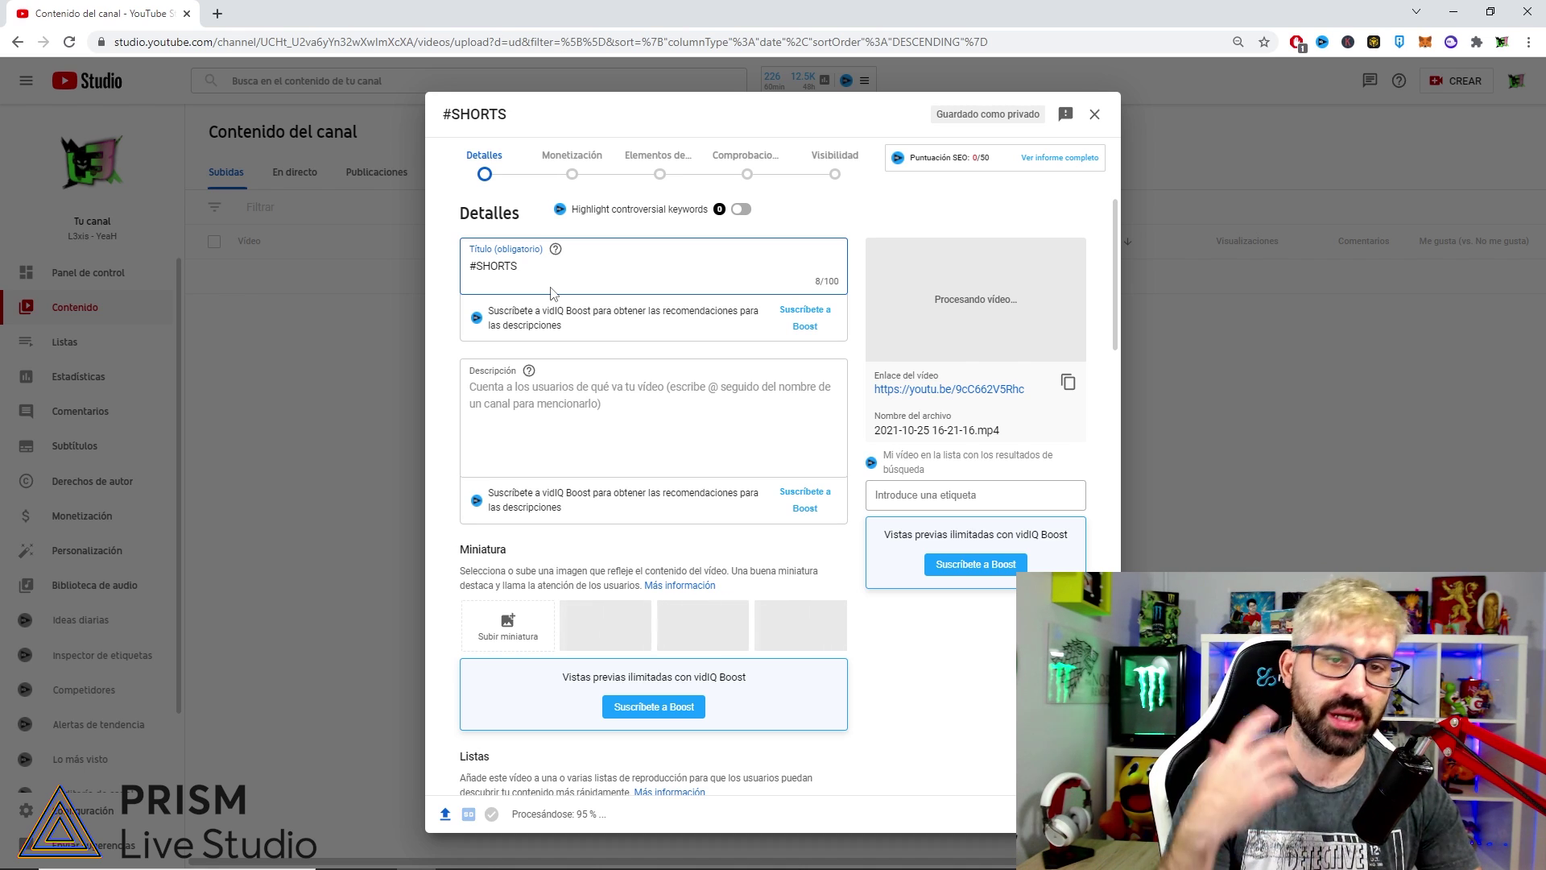
text(COMO CREAR SHORS DESD)
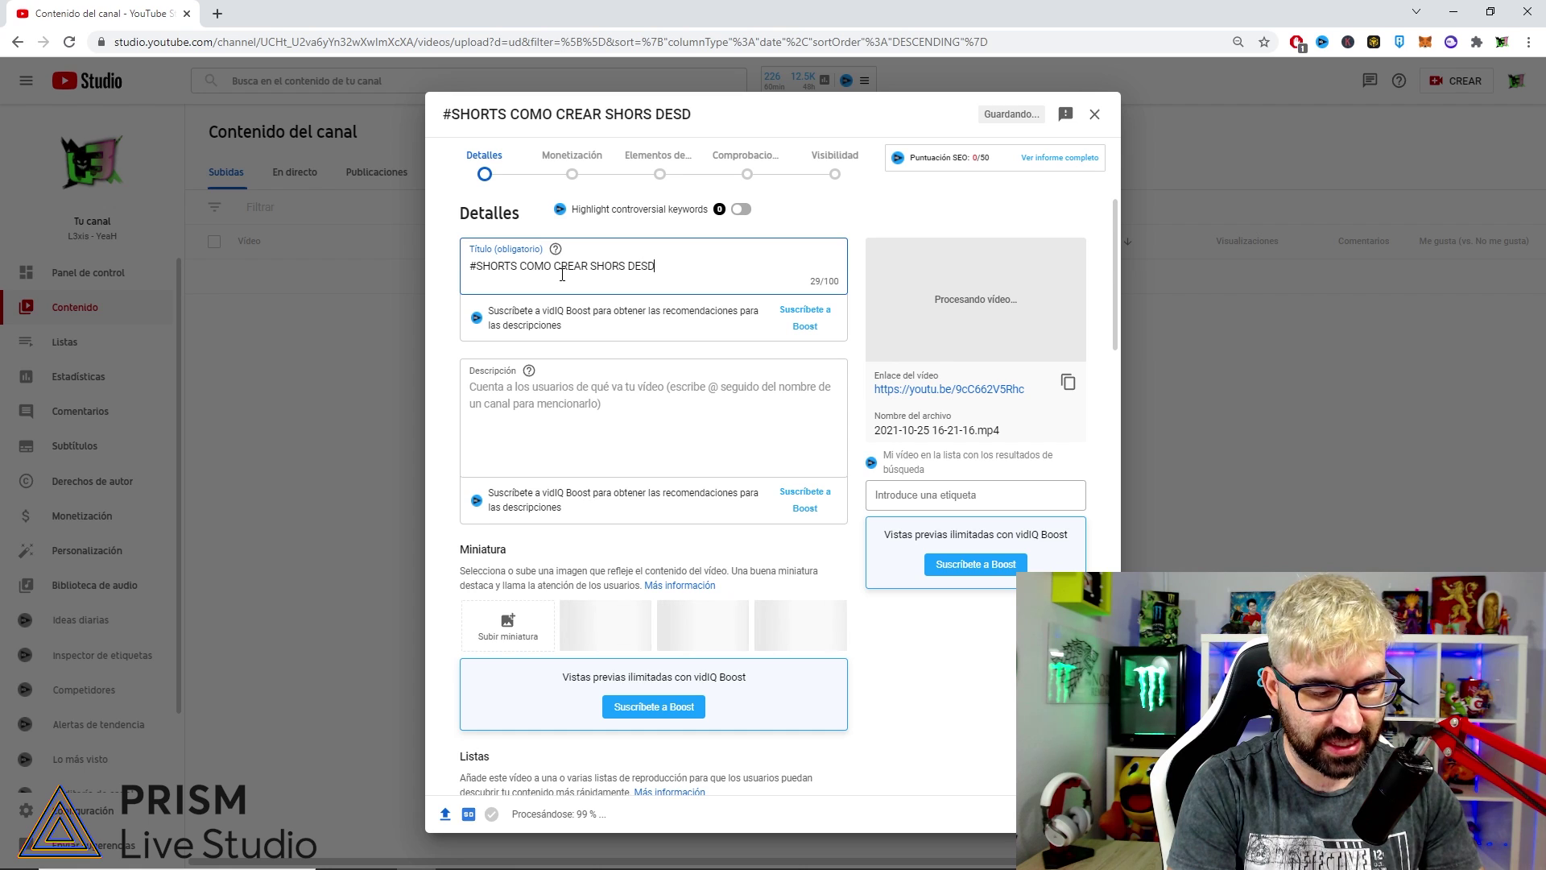
text(E PC)
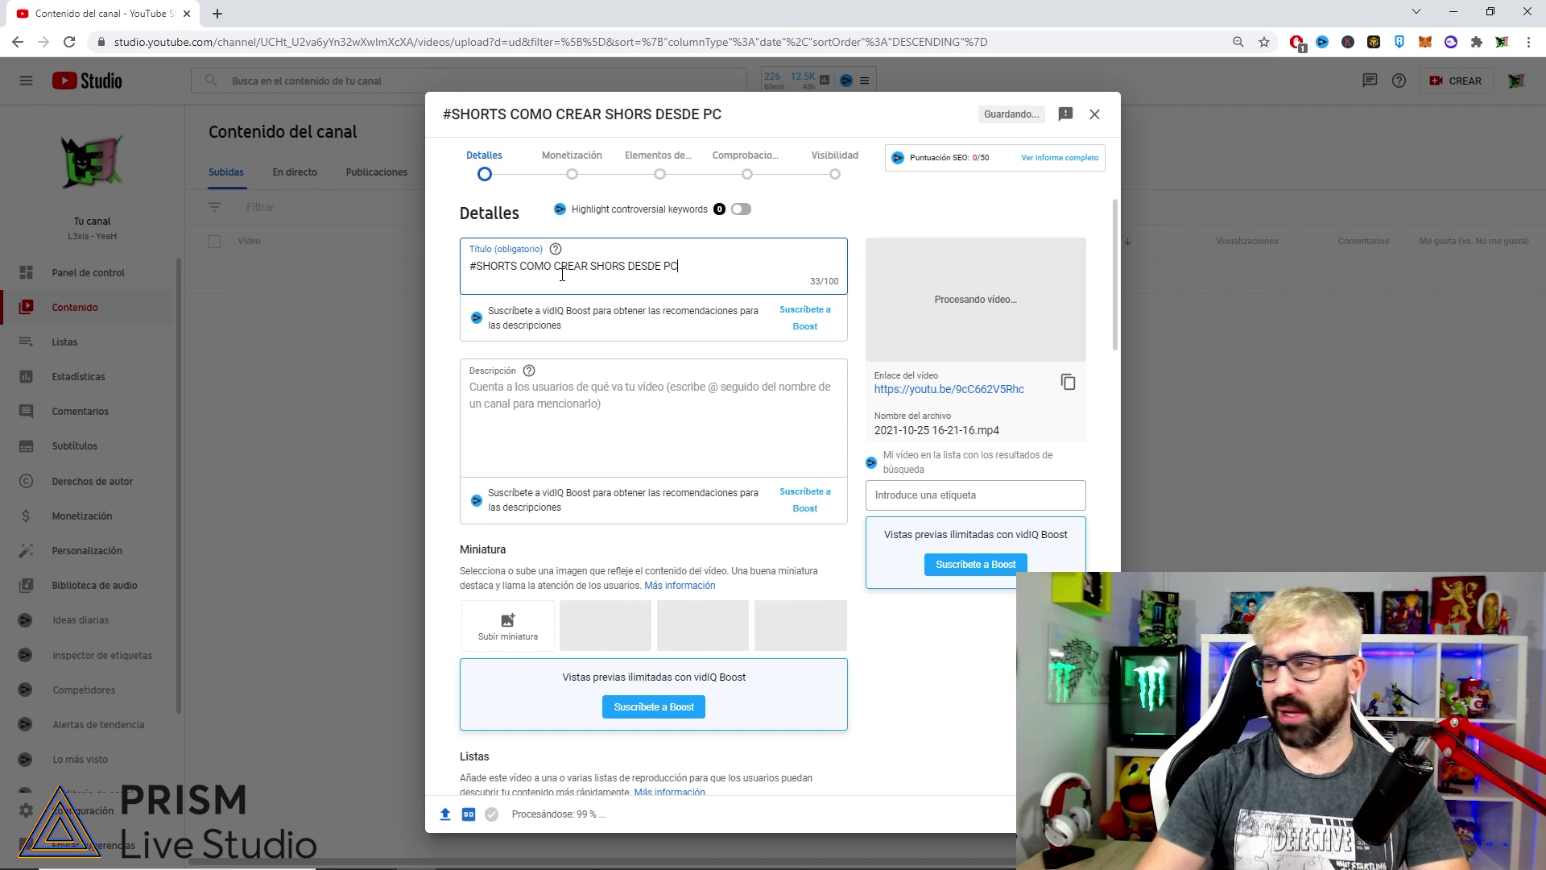
click(563, 390)
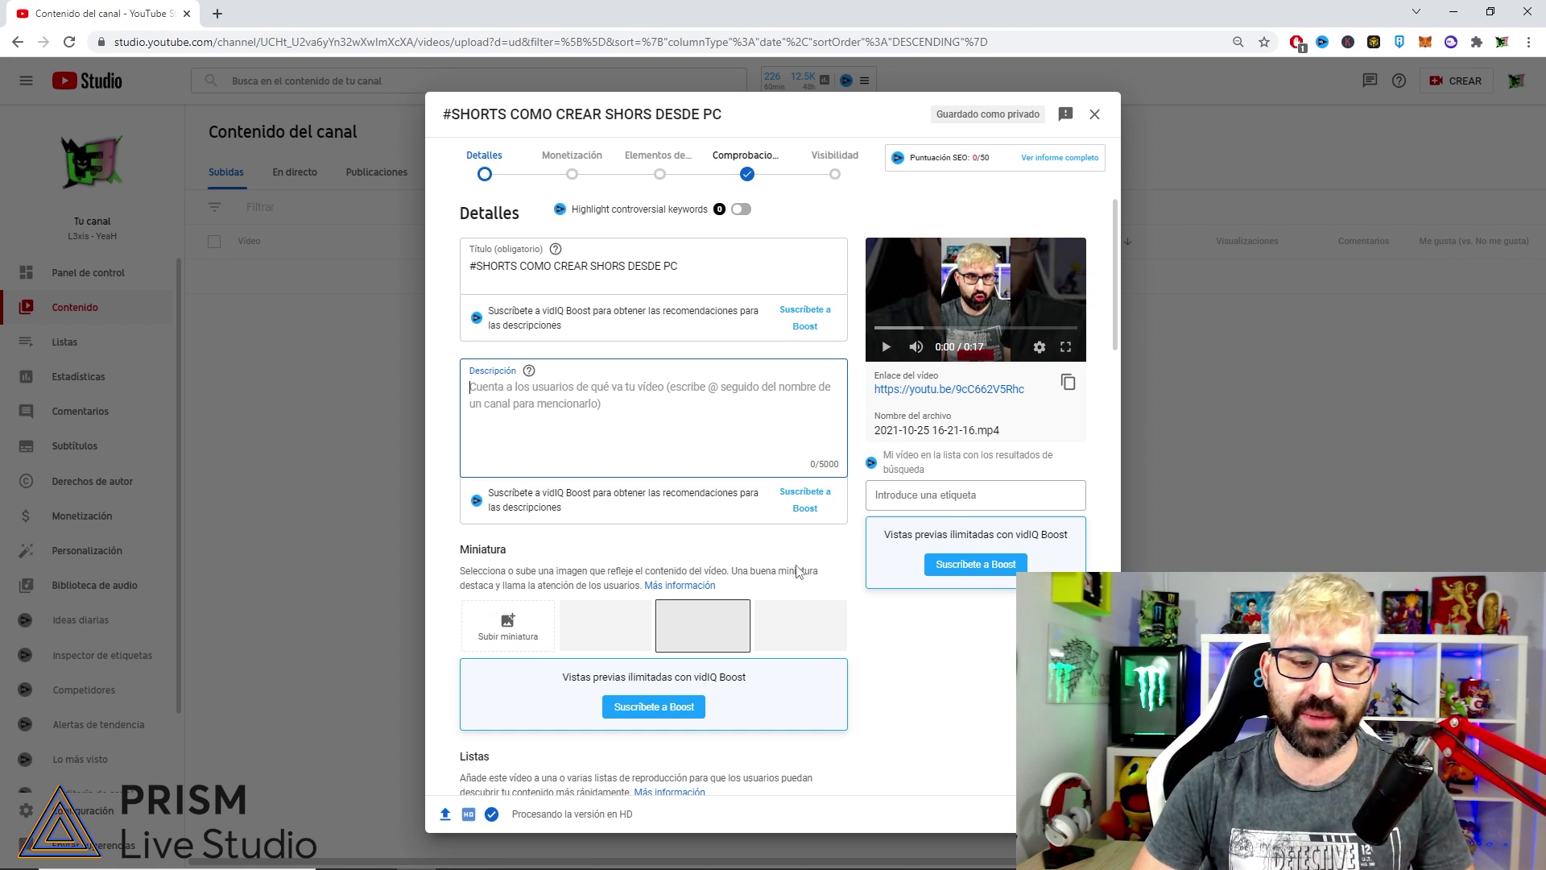
Step: Add the tag SHORTS to the video and look over its related keywords in the vidIQ tag inspector
scroll(524, 628, down, 6)
scroll(618, 625, down, 5)
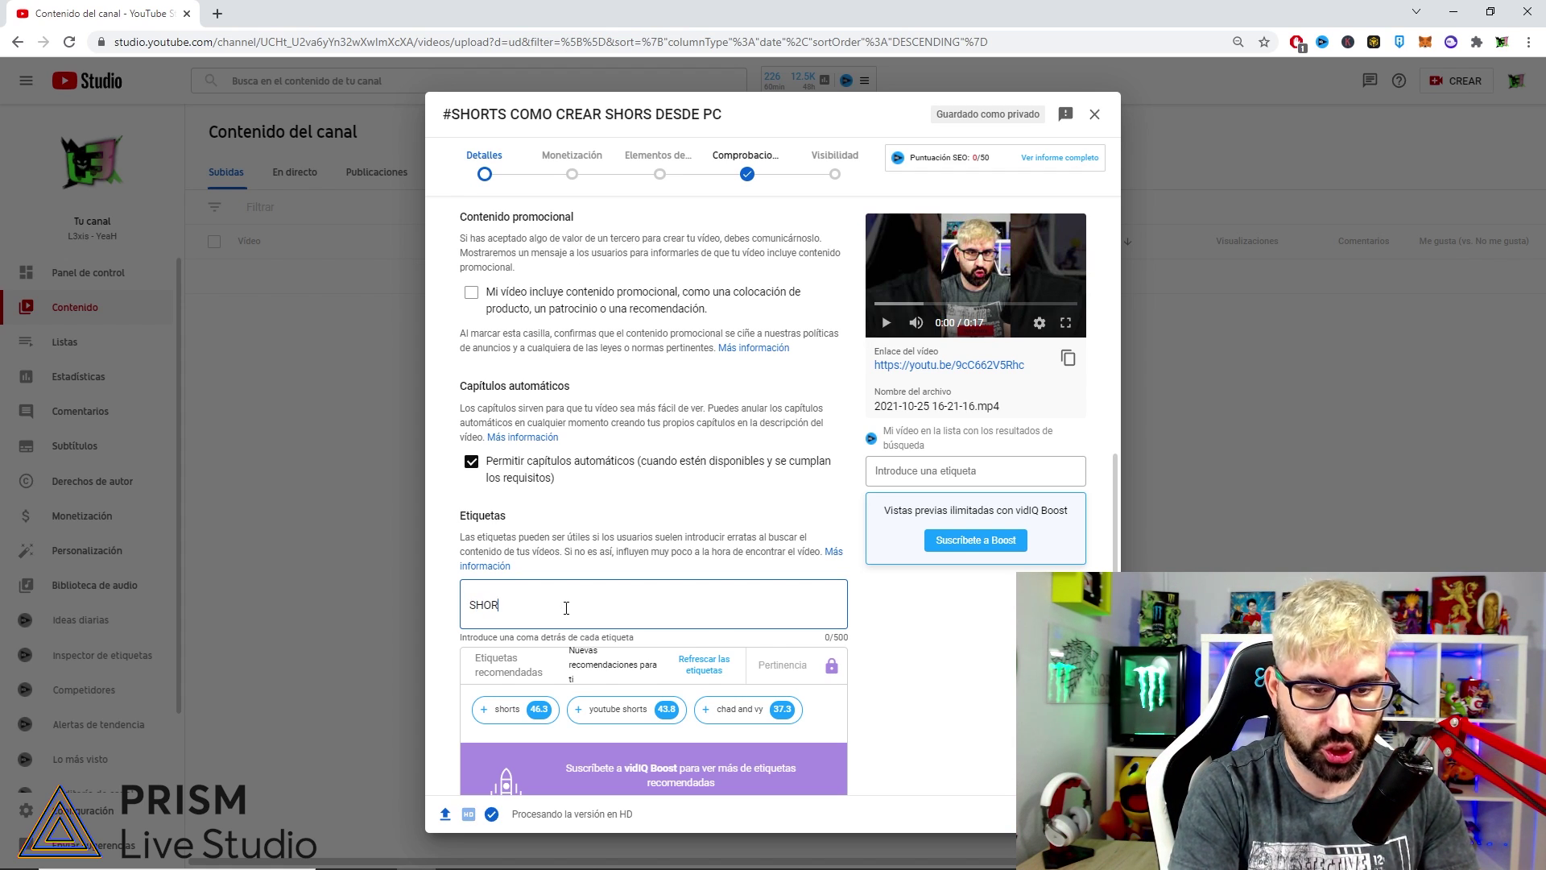
key(Return)
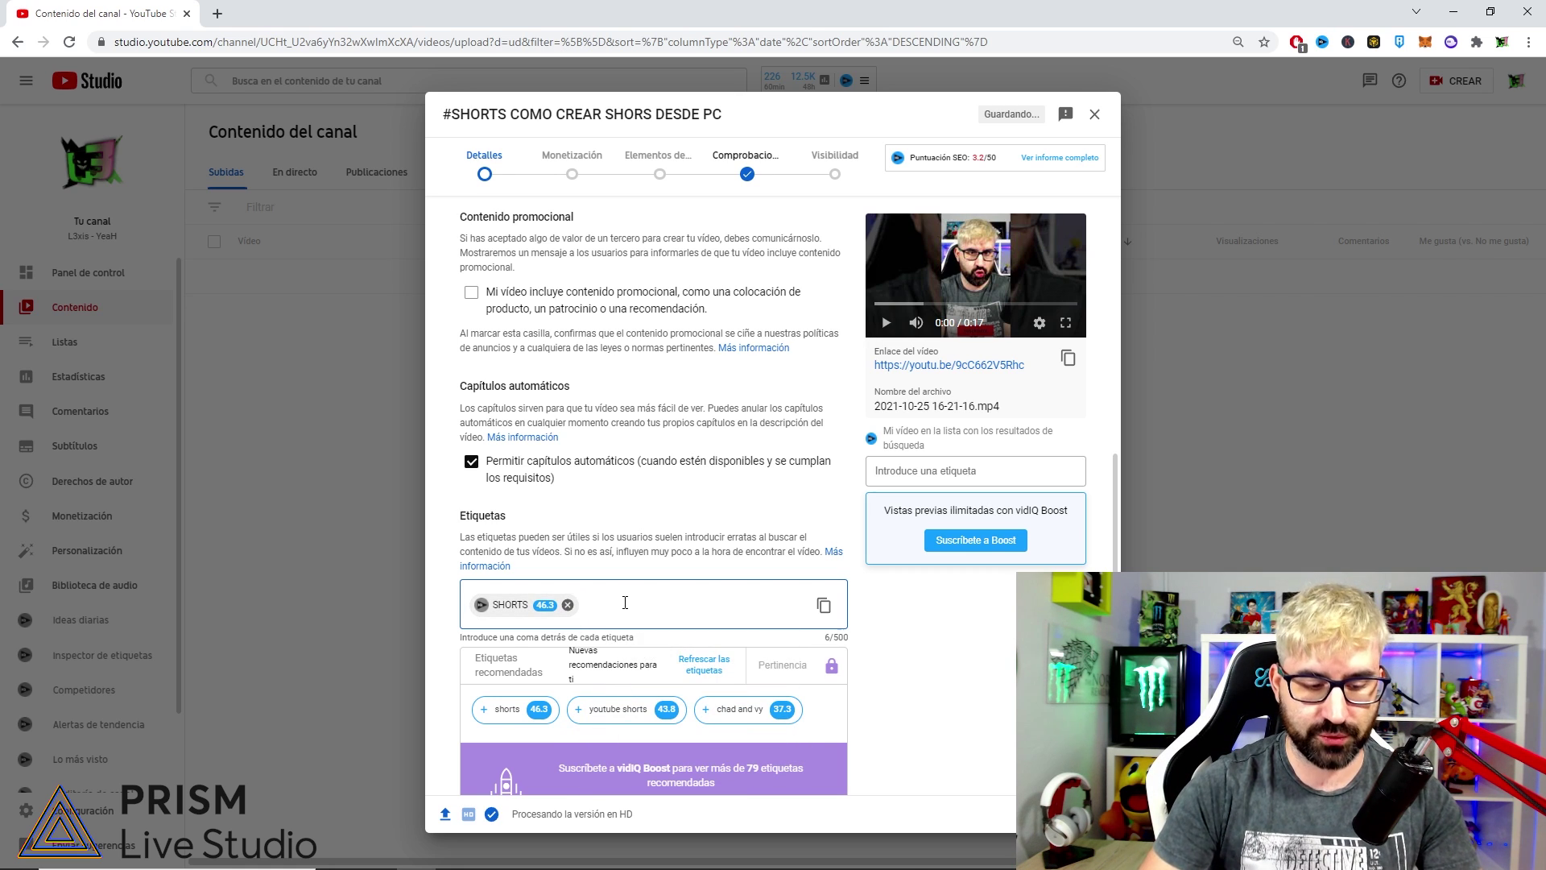
text(YOUTUBE)
key(BackSpace)
key(BackSpace)
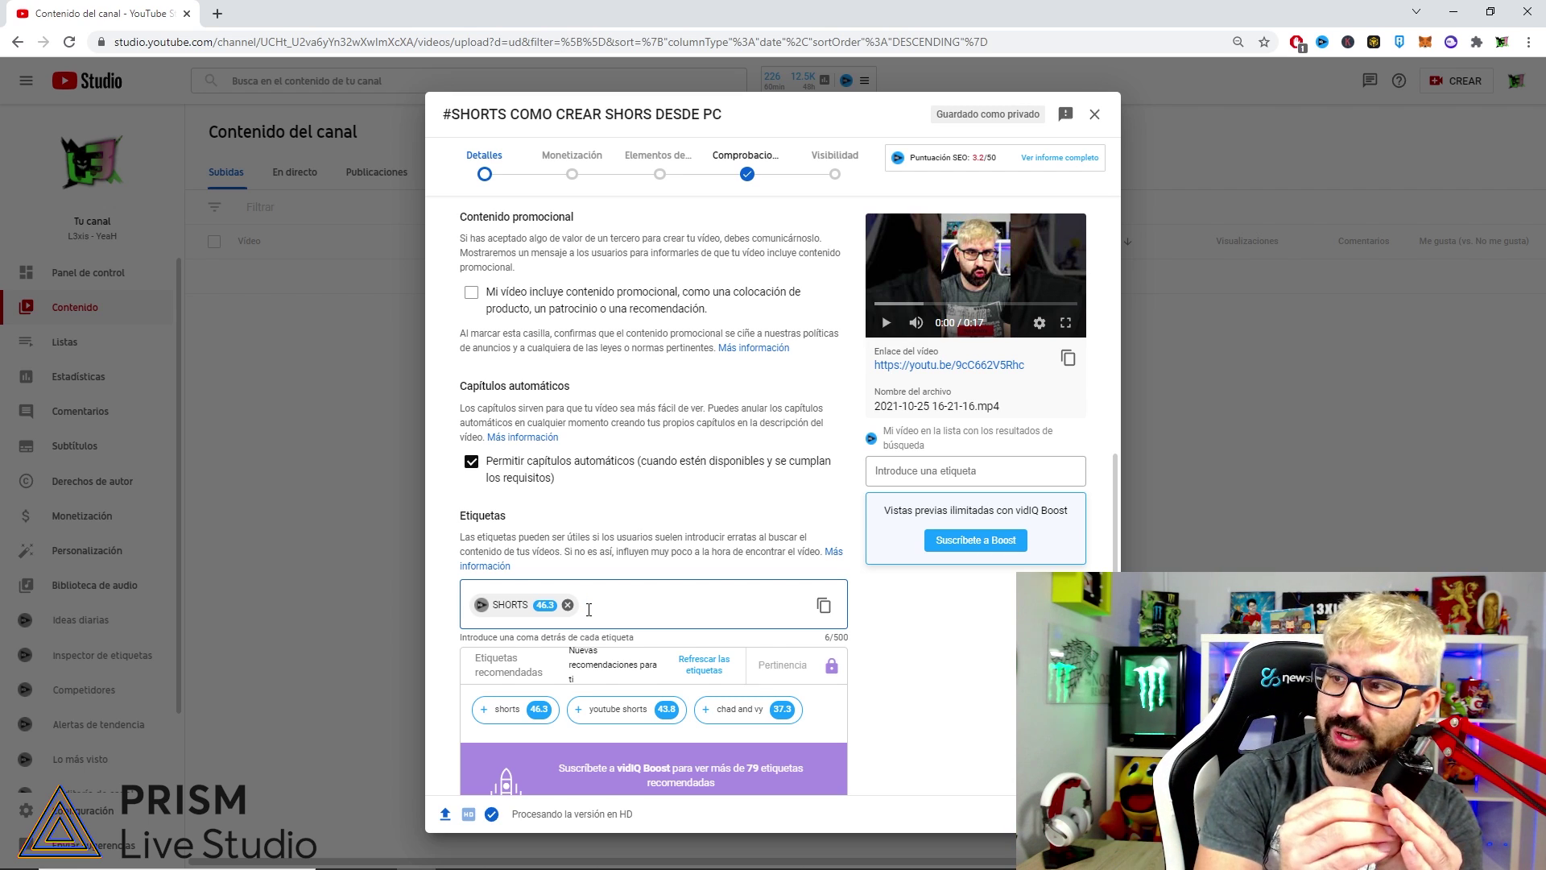
click(482, 604)
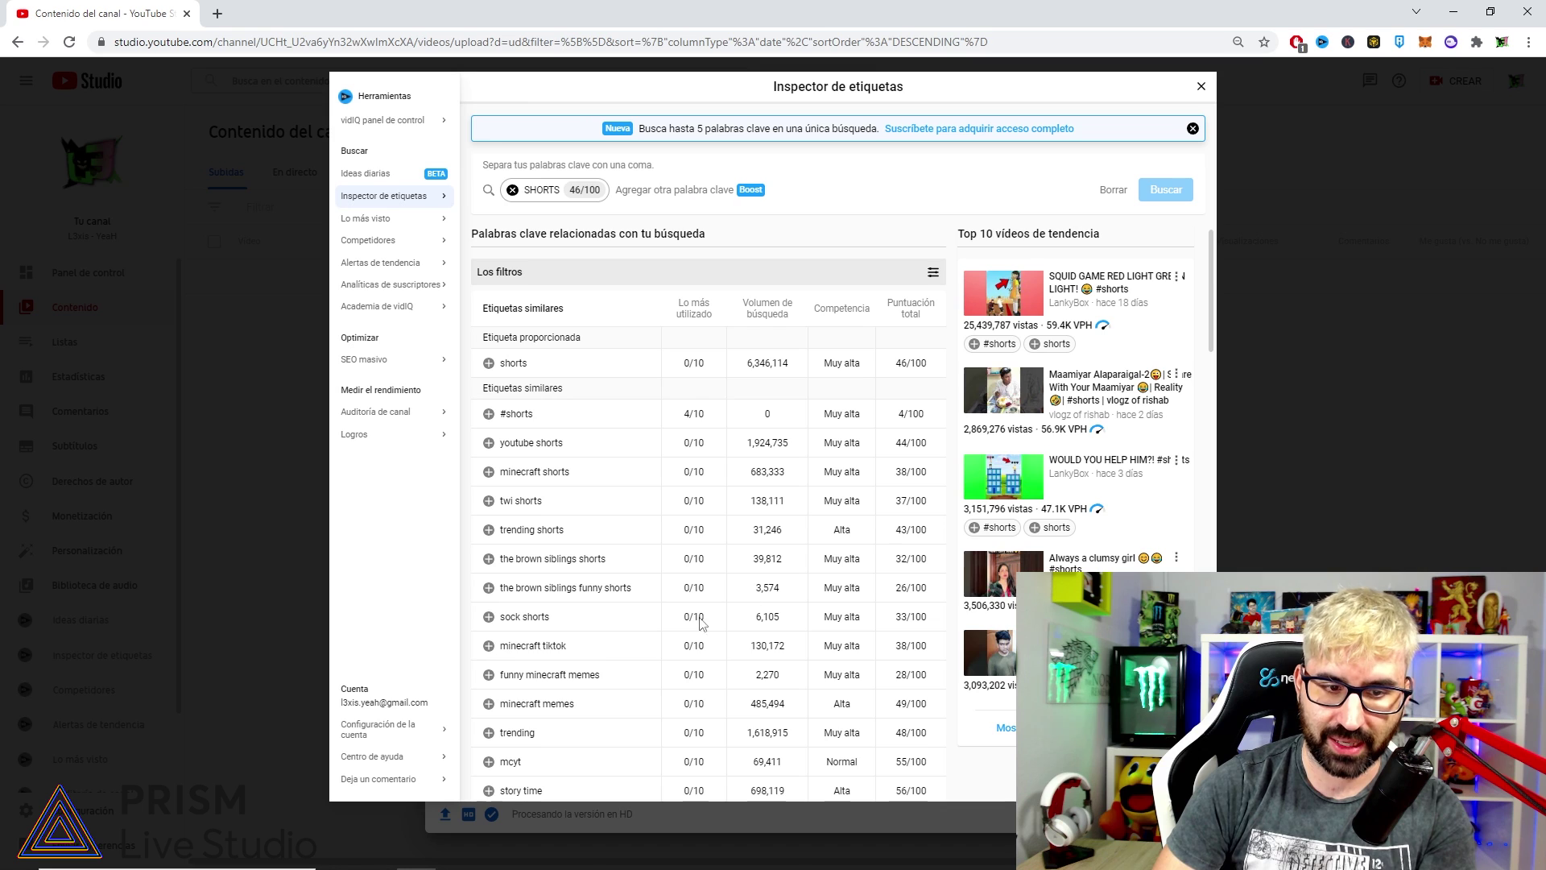
click(1201, 87)
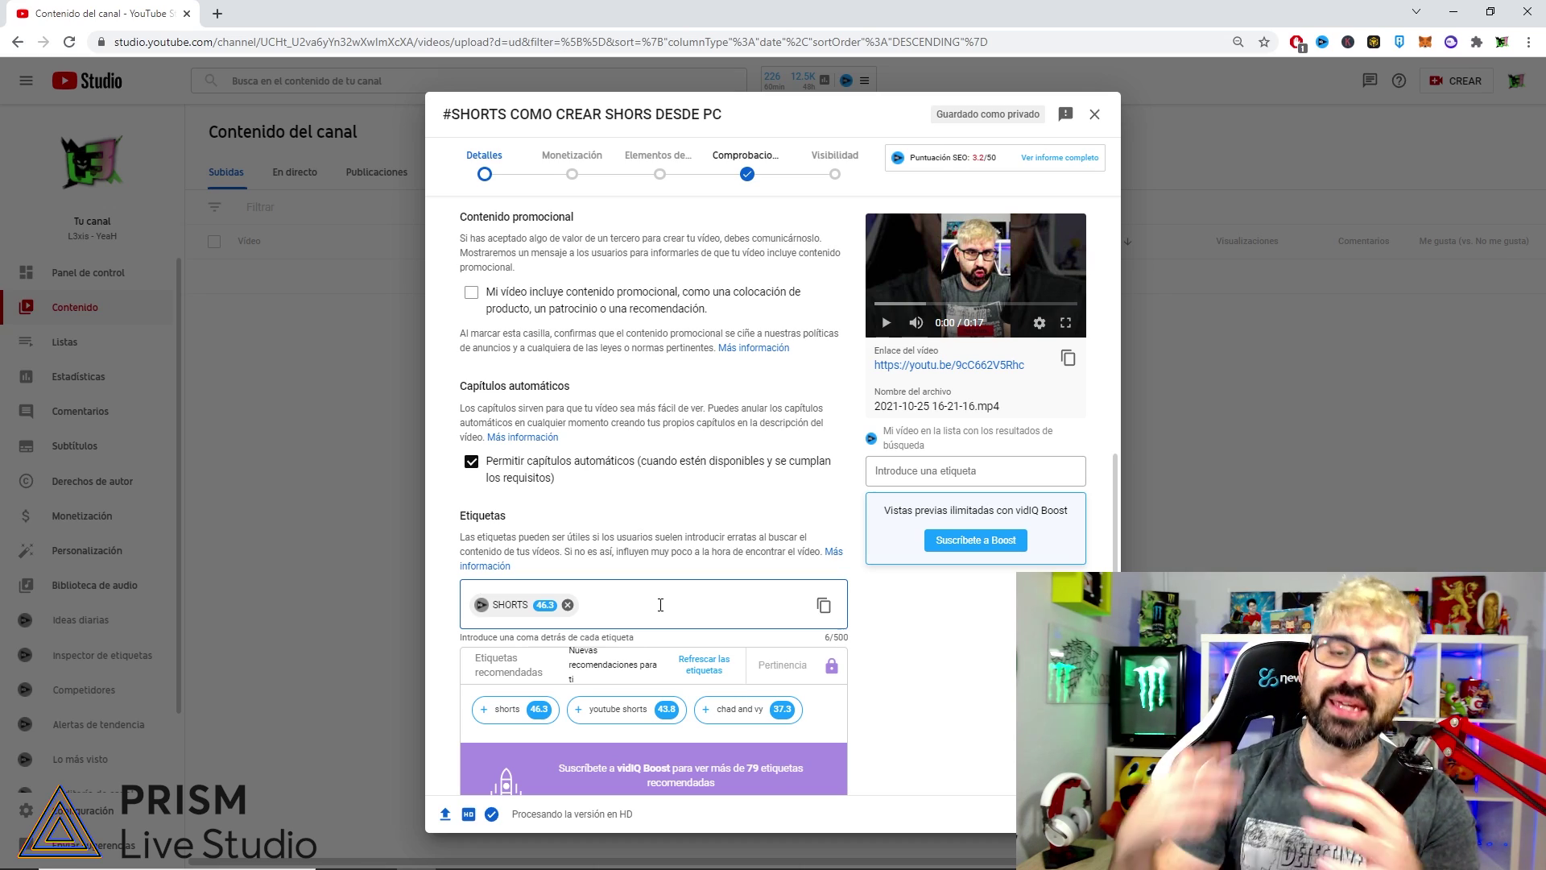
Step: Enter #SHORTS as the video's description
scroll(661, 605, down, 8)
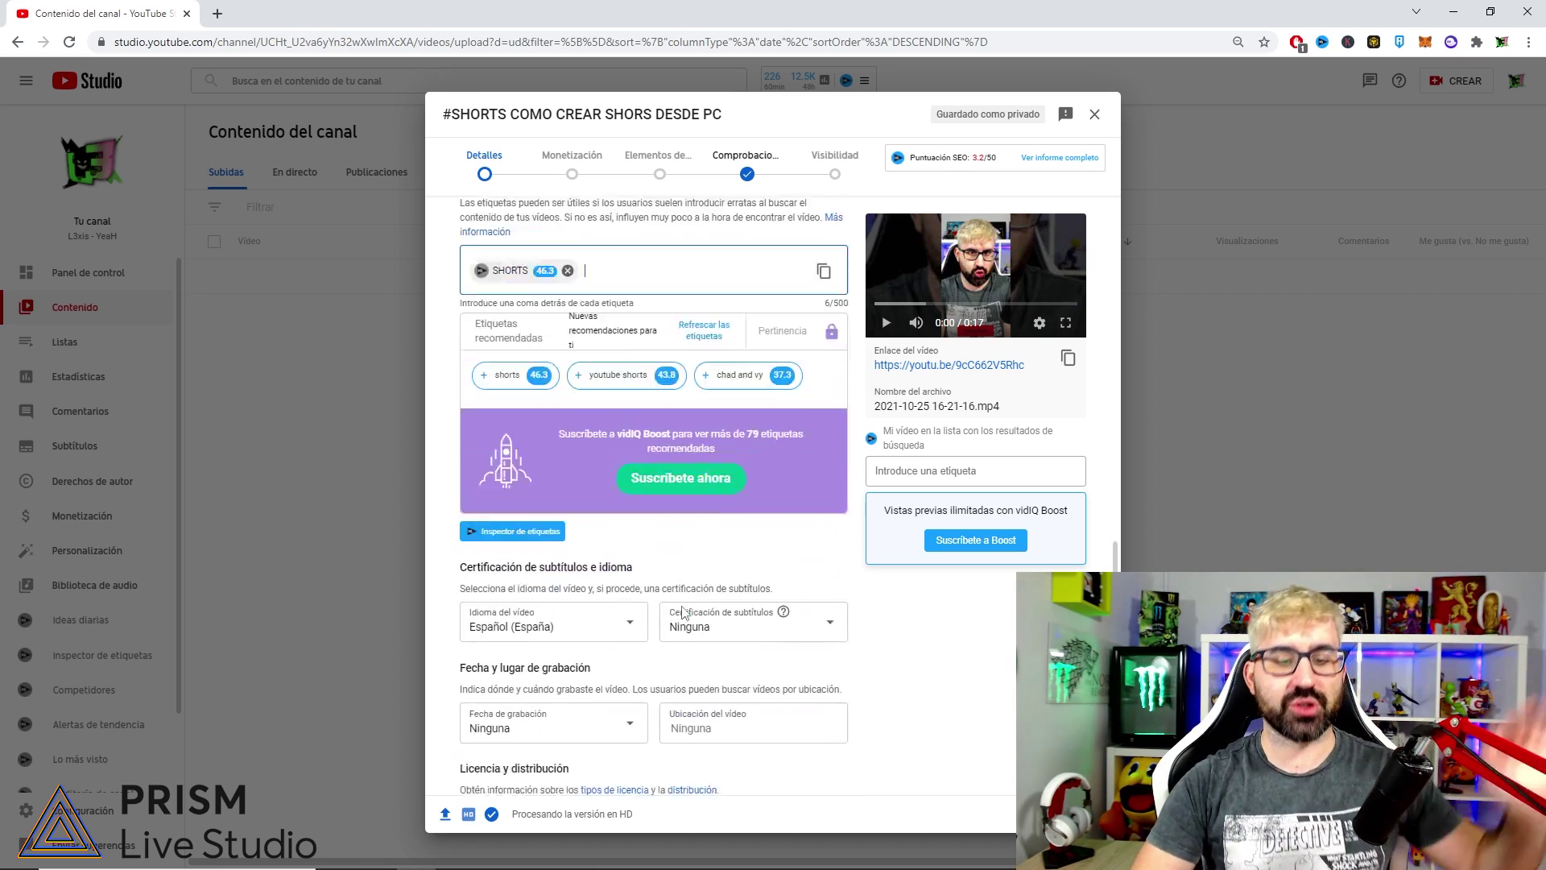
scroll(693, 644, up, 10)
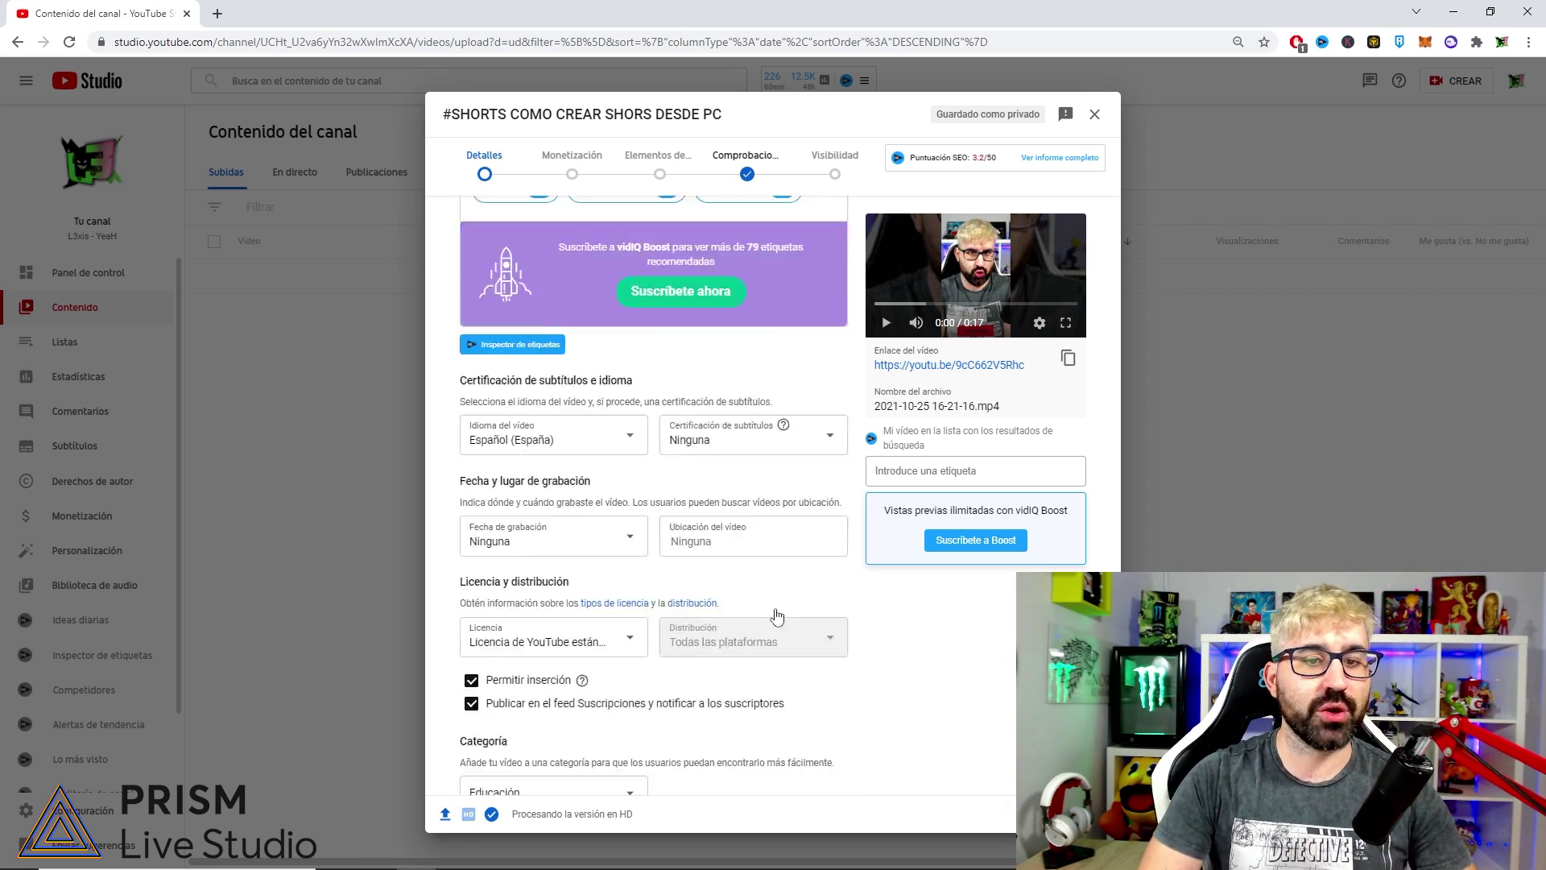
scroll(637, 549, up, 8)
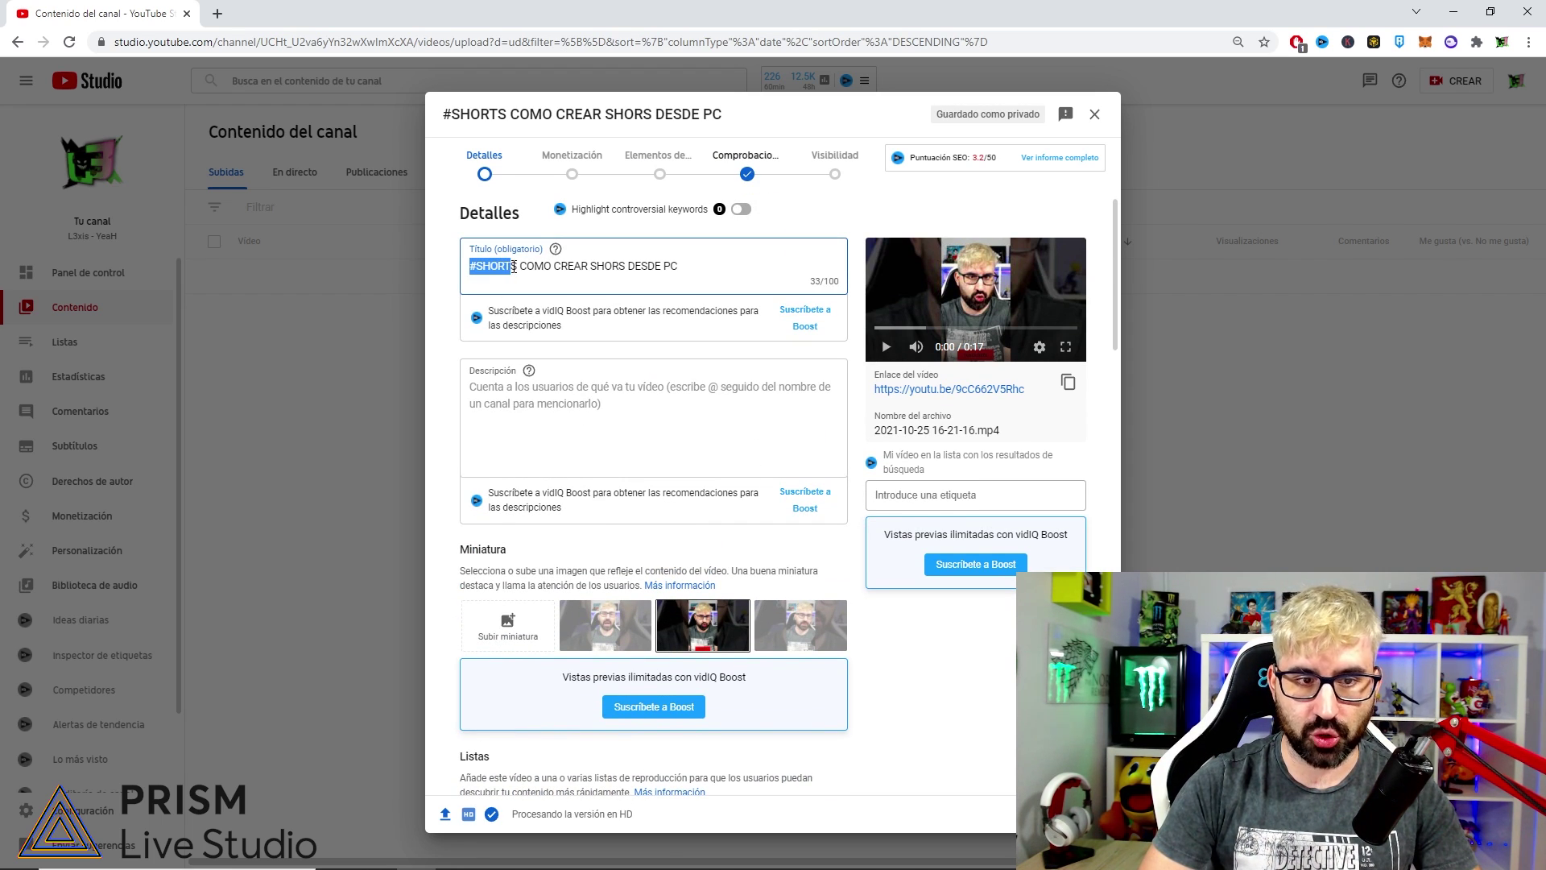
click(475, 392)
text(#SHORTS)
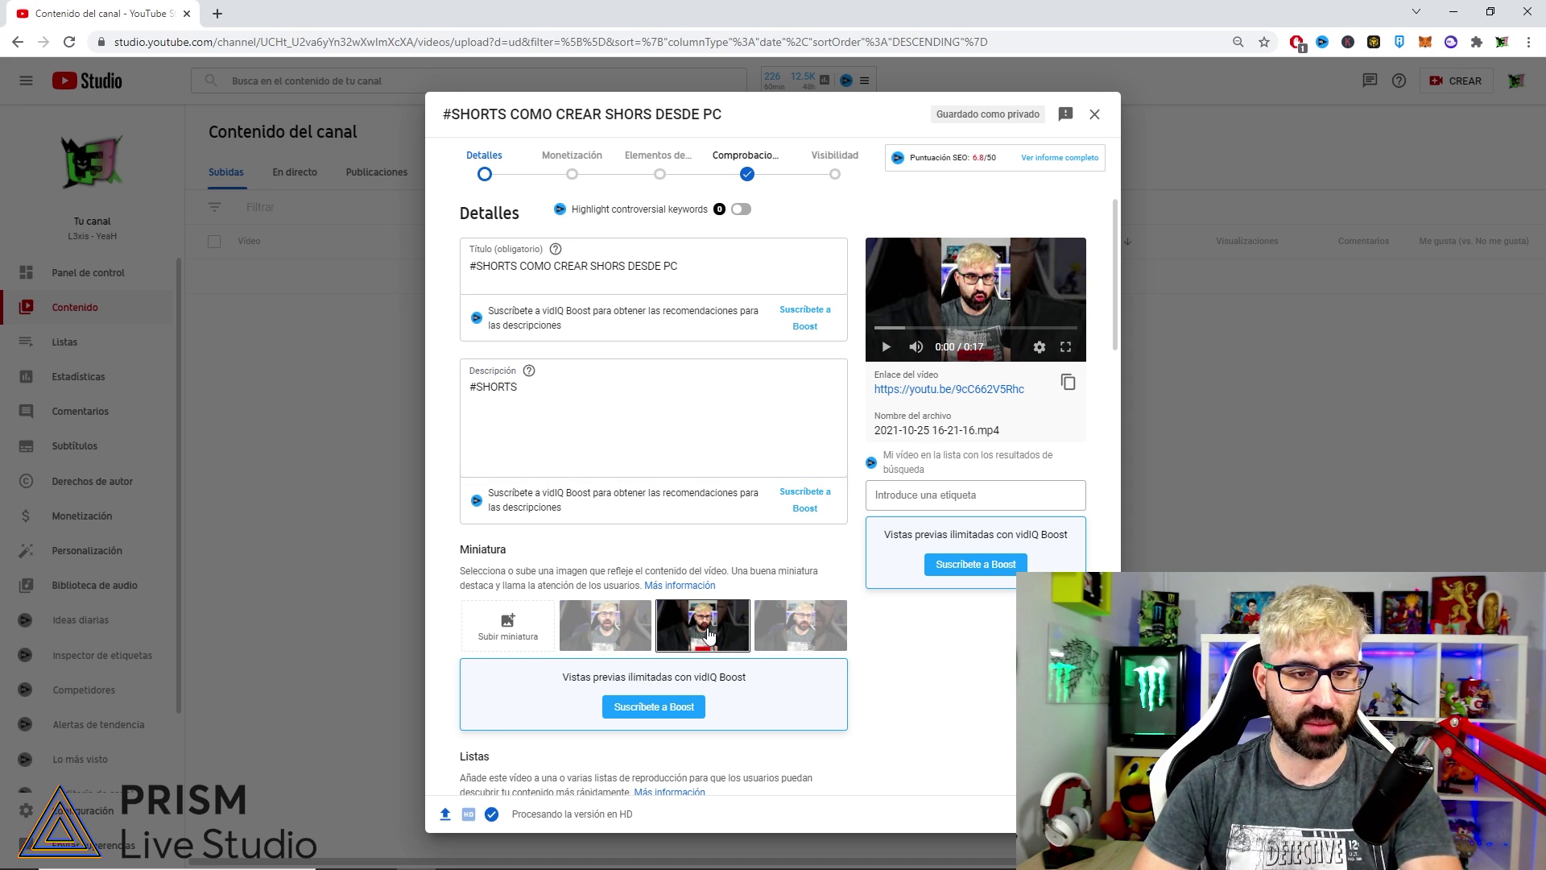
Step: Finish the video details and set monetization to Desactivada
scroll(753, 640, down, 2)
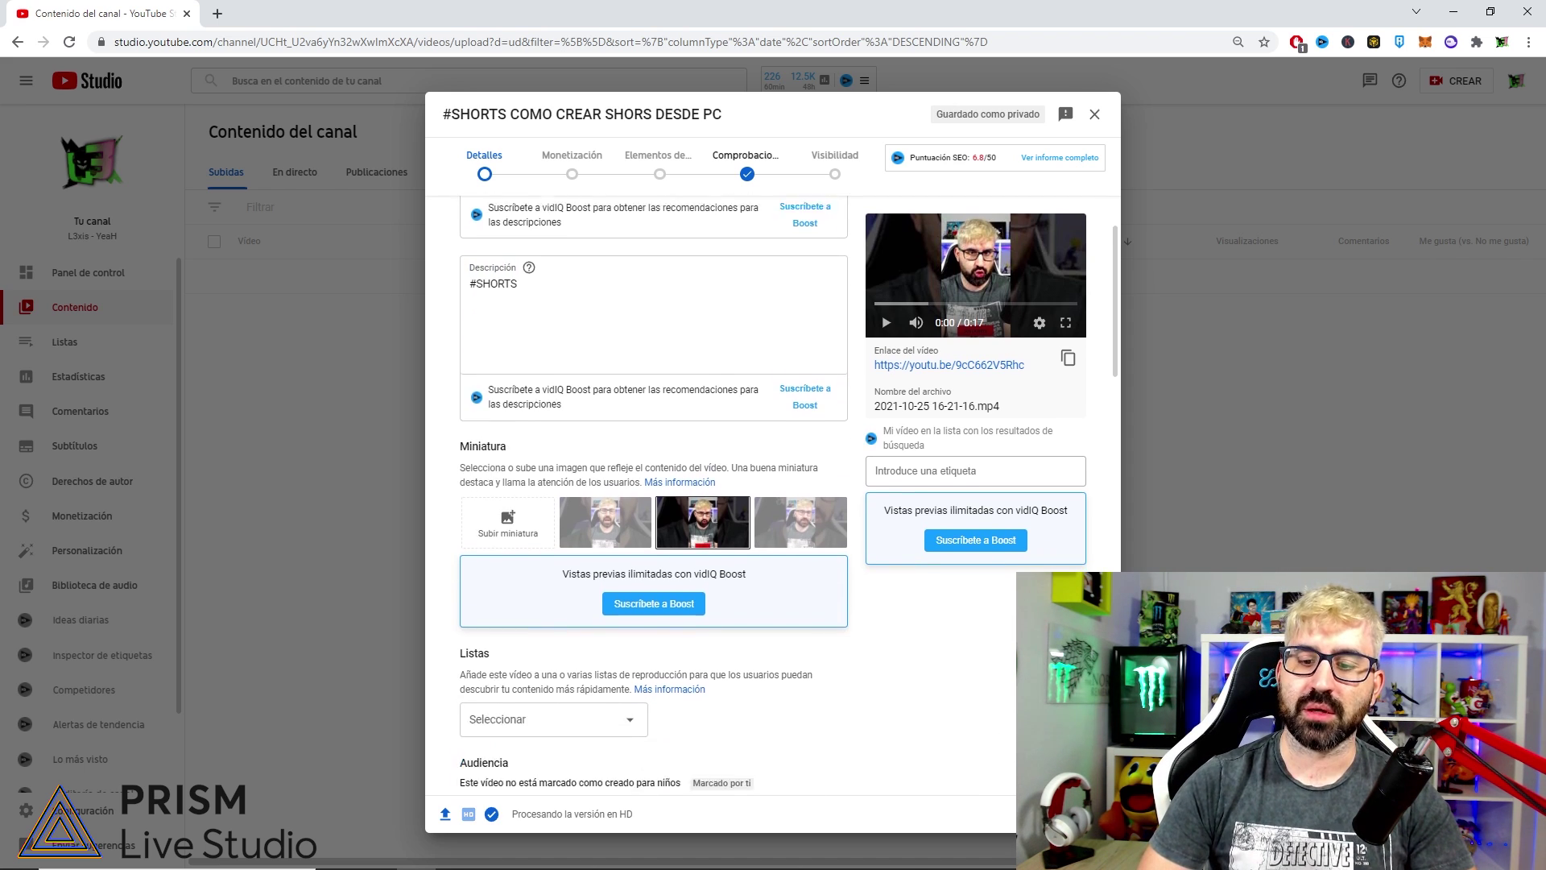
scroll(654, 492, down, 3)
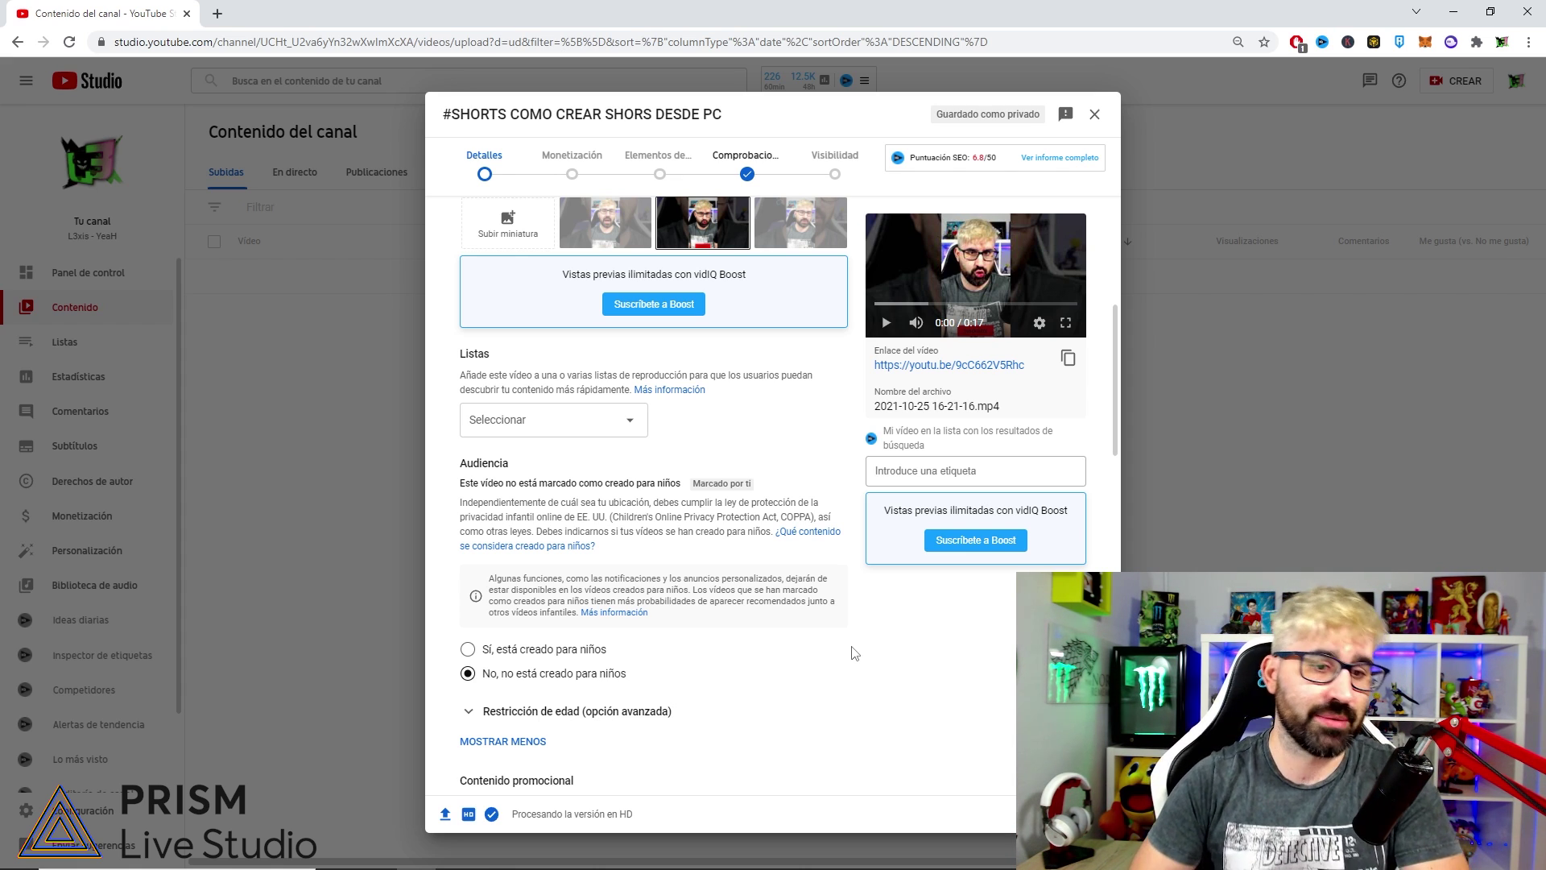
scroll(773, 596, up, 5)
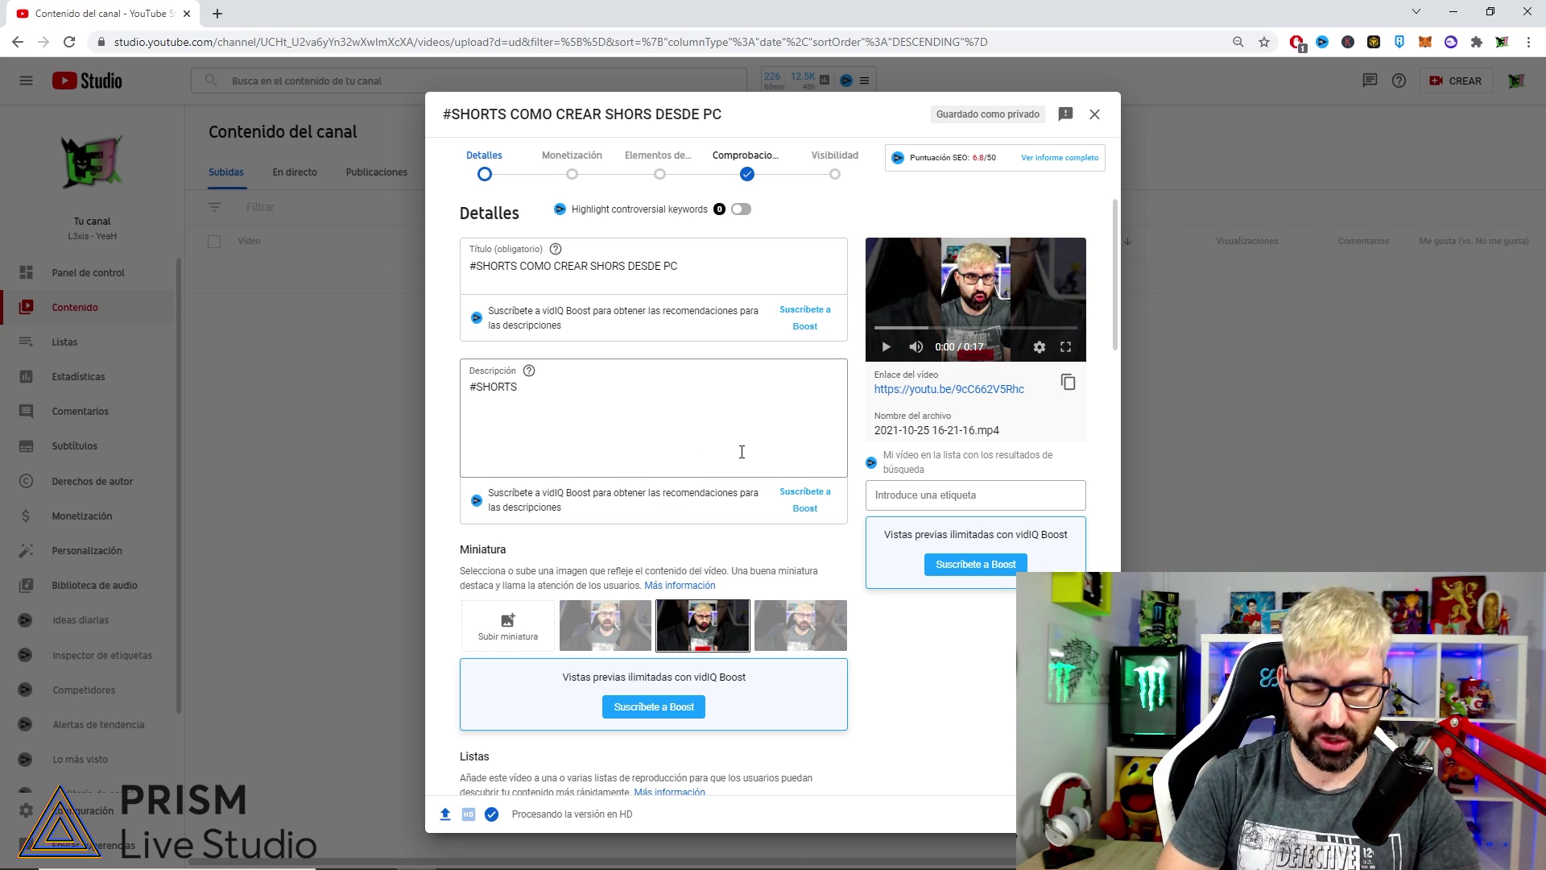
click(1071, 813)
click(594, 286)
click(505, 316)
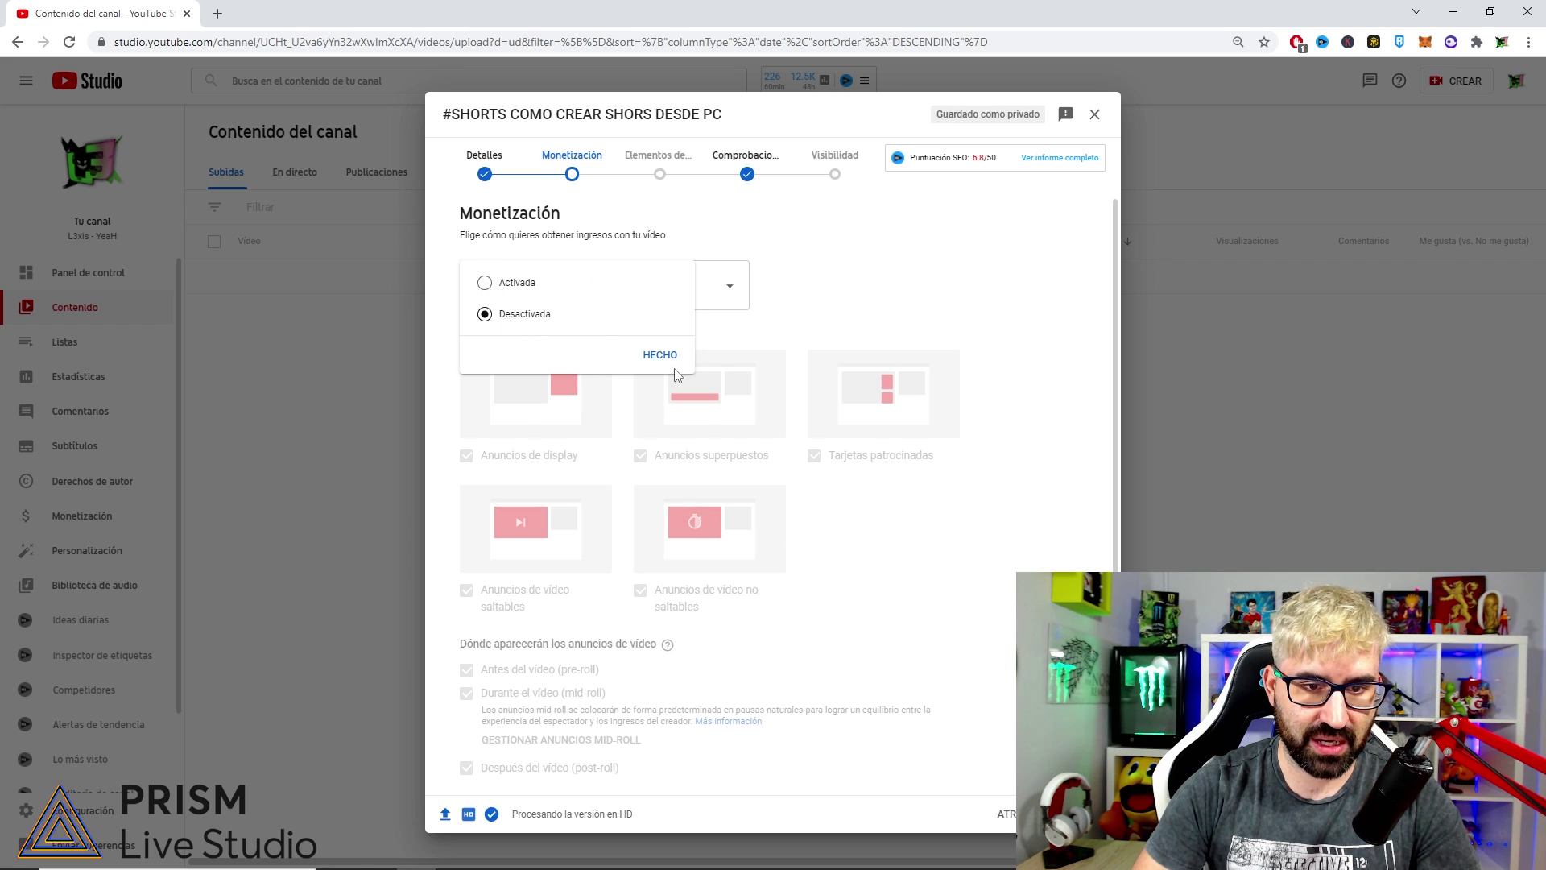
click(661, 356)
Step: Continue past the video elements and checks without changes and set the video's visibility to Público
click(1071, 813)
click(1071, 814)
click(1071, 814)
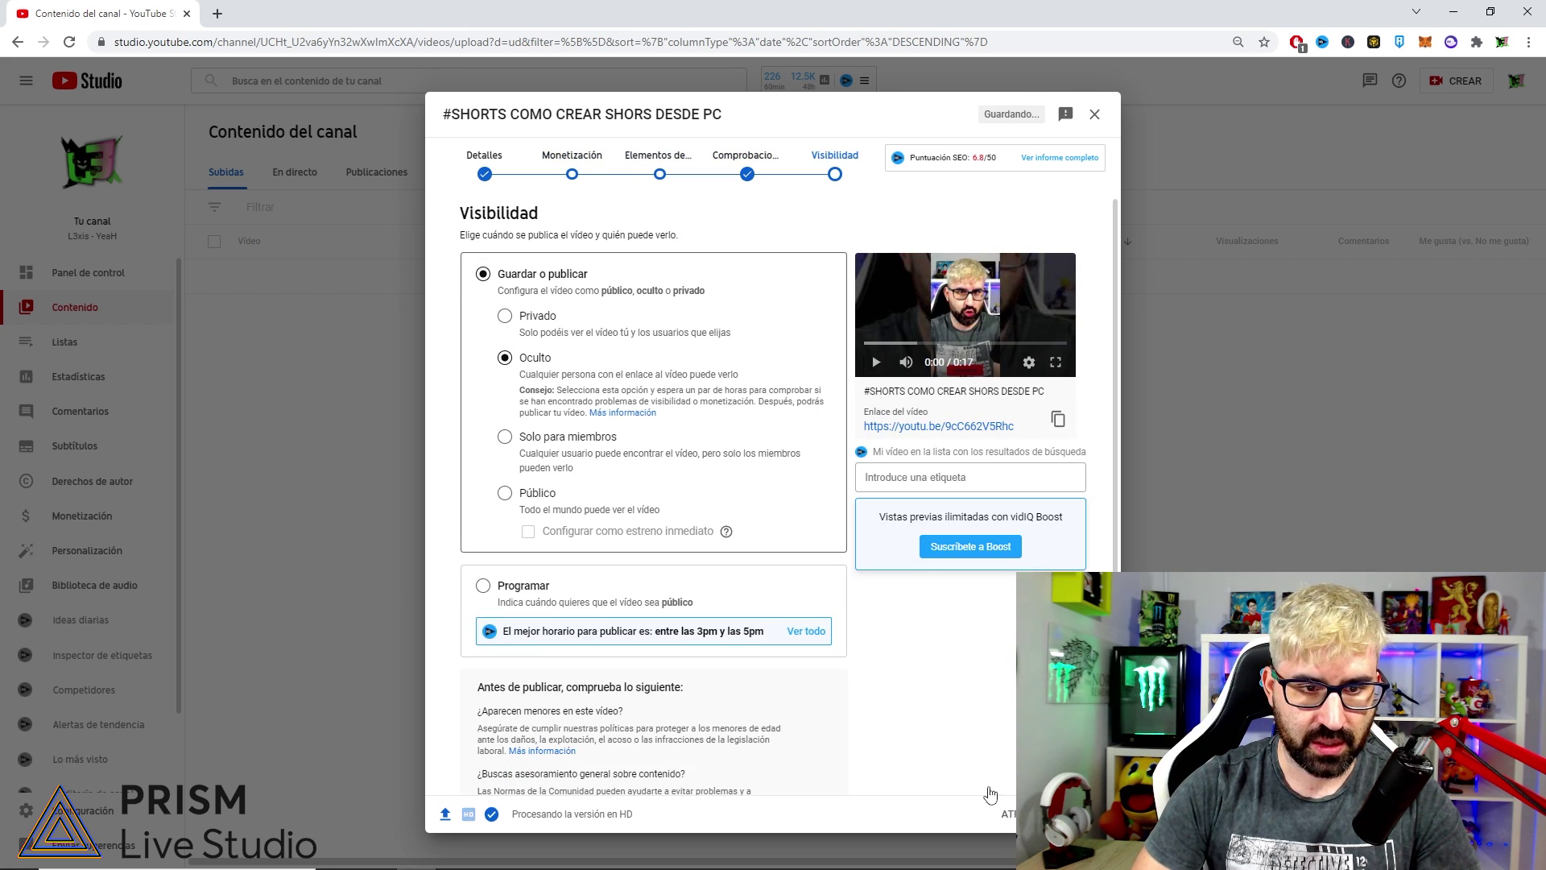
click(505, 493)
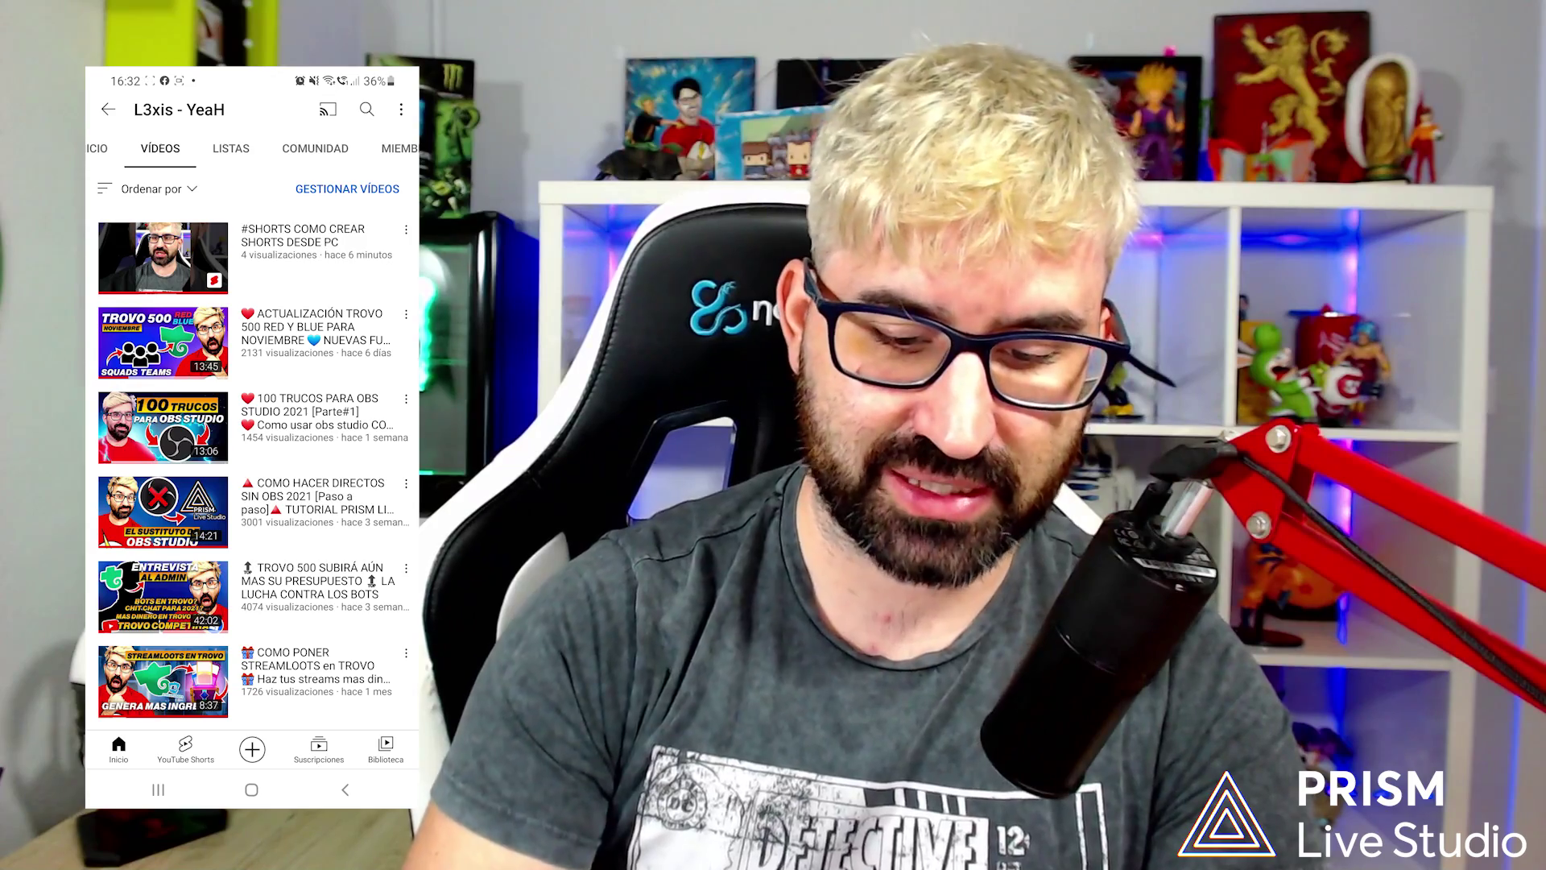
Step: Open the "#SHORTS COMO CREAR SHORTS DESDE PC" video from the channel's video list in the YouTube mobile app
click(314, 254)
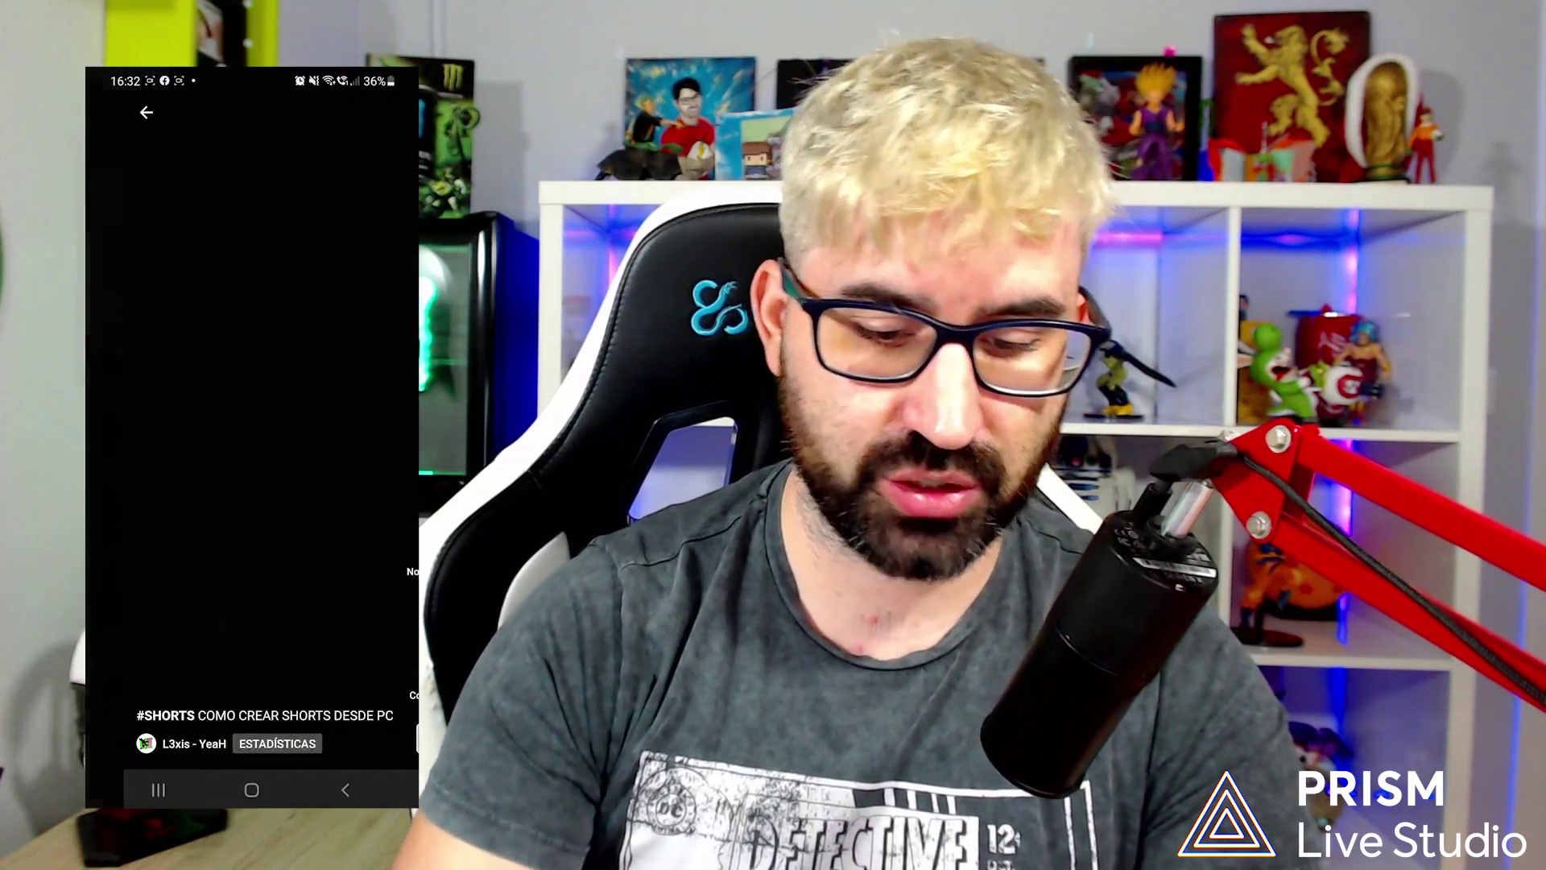